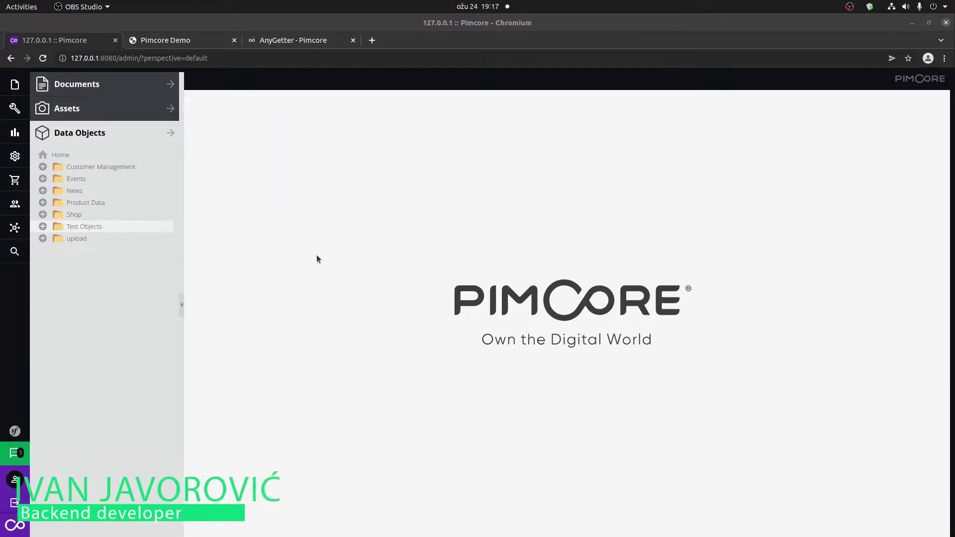
List the Home folder's Test class objects, showing the three Test1 objects with IDs 1131–1133.
click(151, 281)
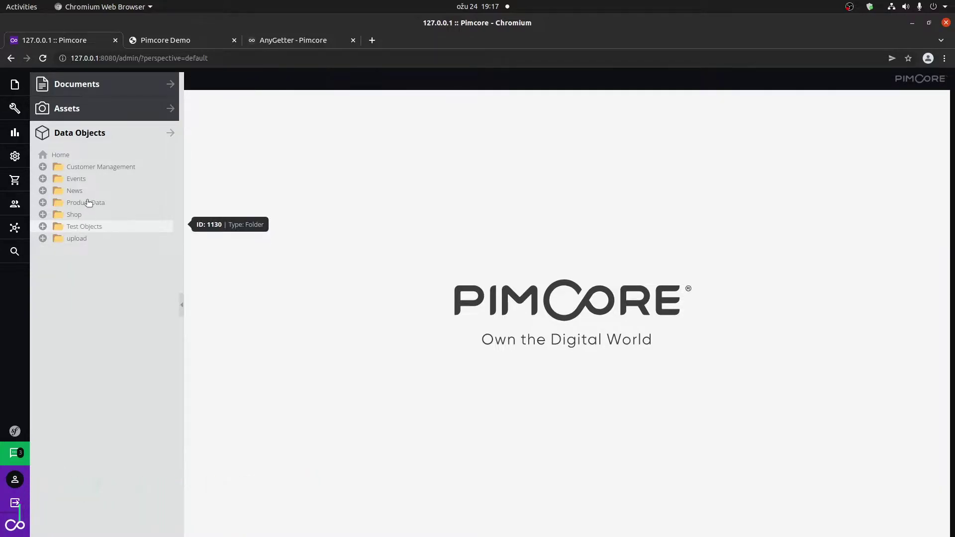
click(76, 153)
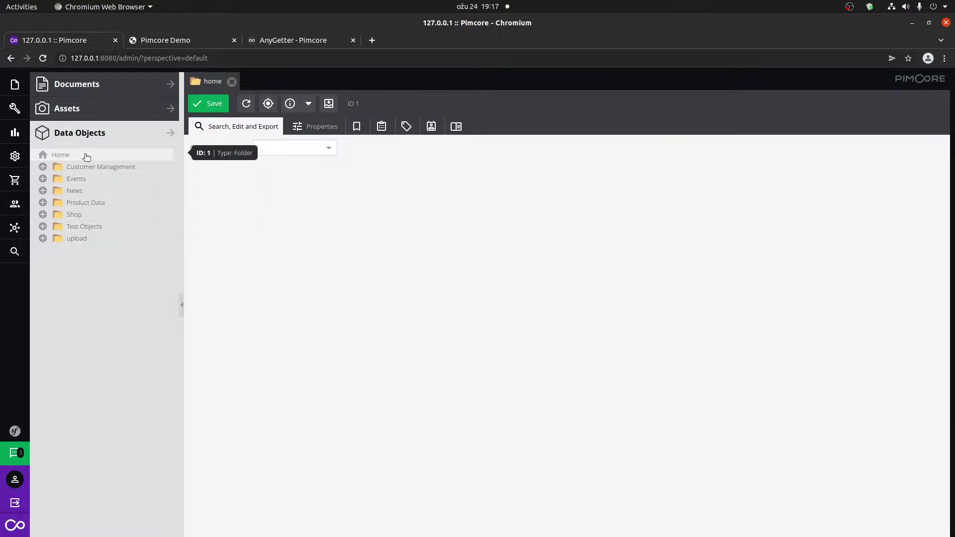
click(325, 149)
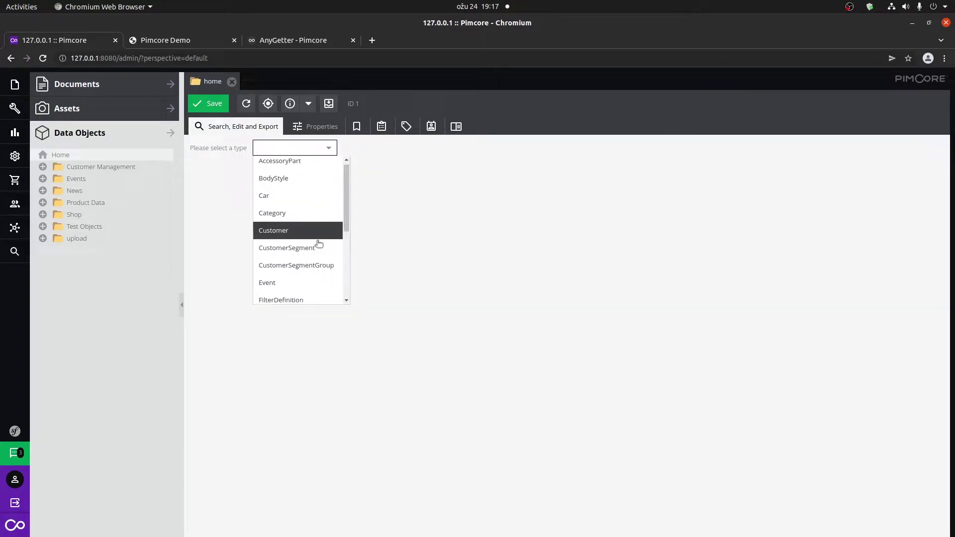
scroll(316, 242, down, 3)
click(299, 297)
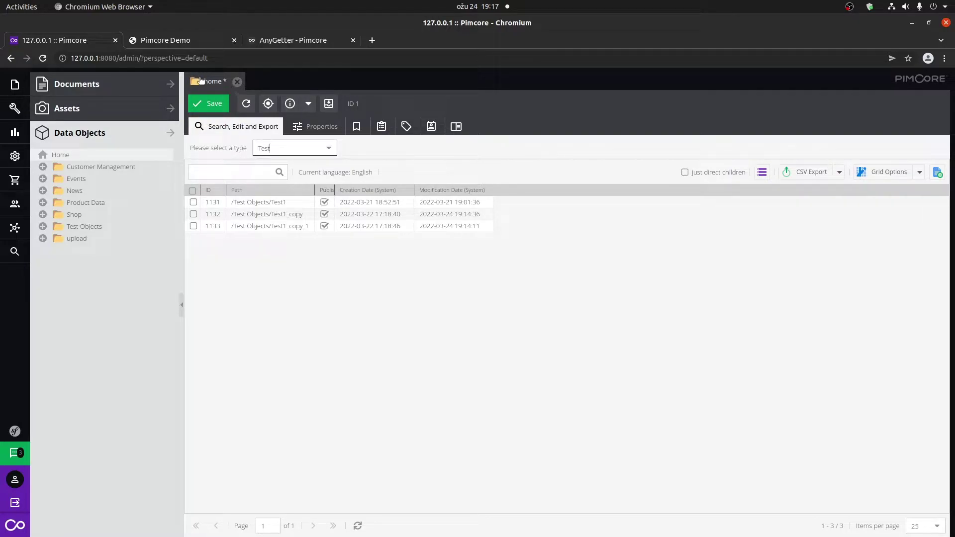
Replace the Home listing with the Test Objects folder grid and expand the folder in the tree.
click(237, 82)
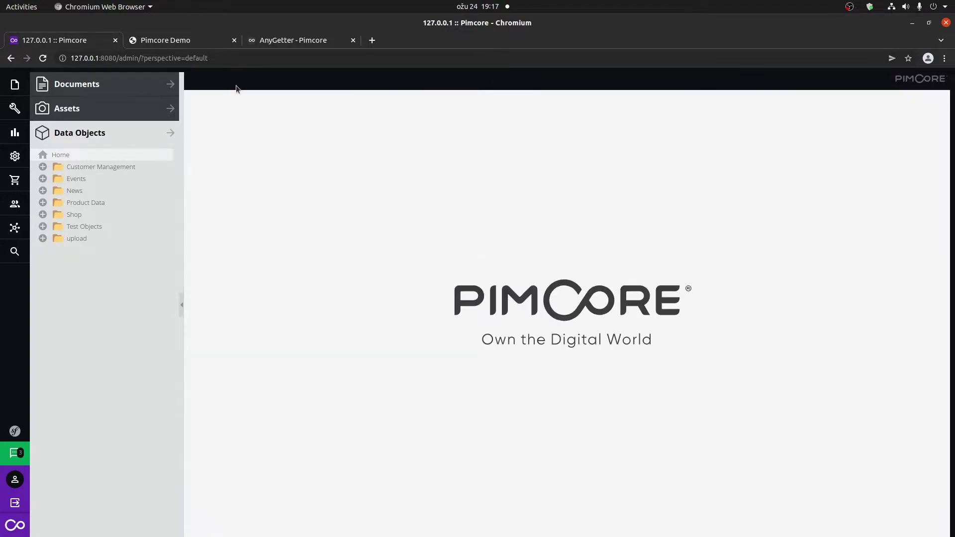
click(85, 226)
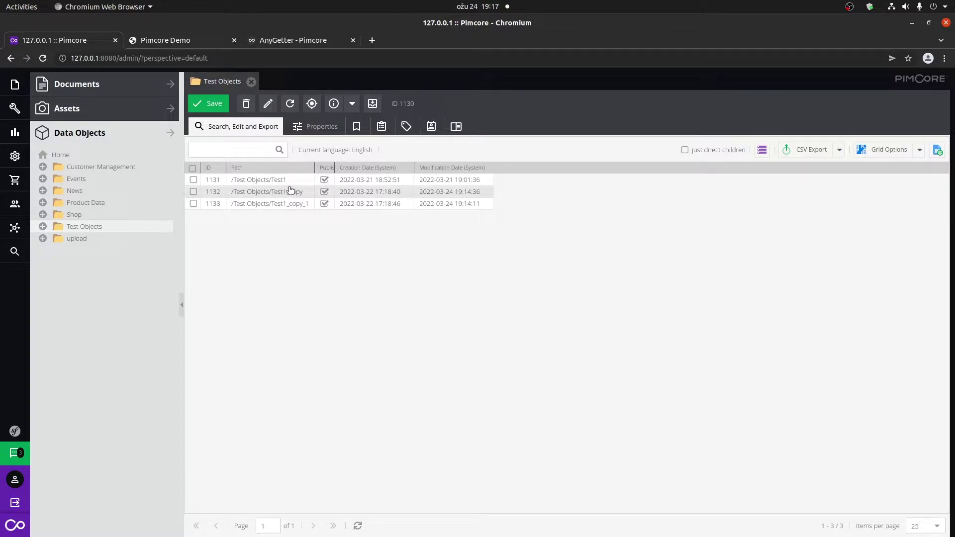
click(43, 227)
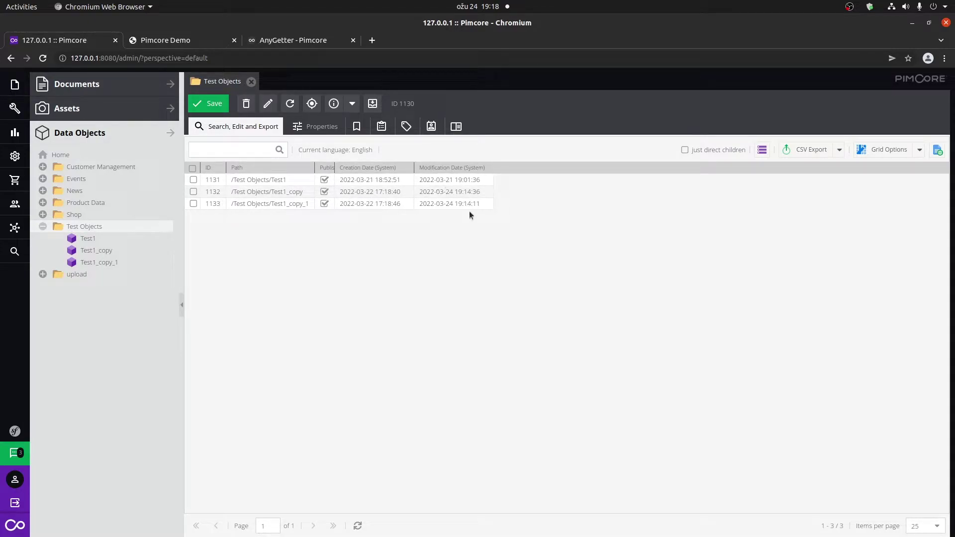
Remove the Modification Date, Published and Full Path columns from the grid configuration.
click(872, 155)
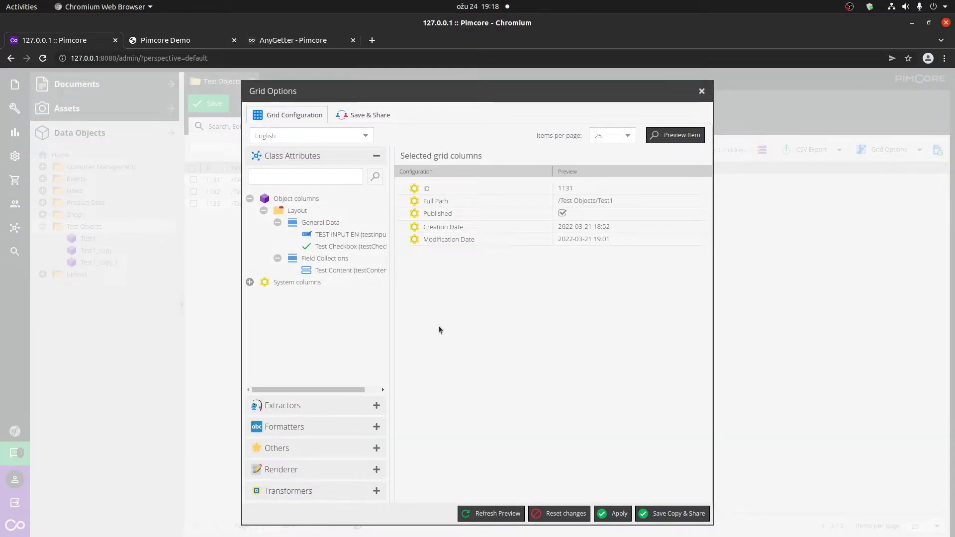
right_click(472, 243)
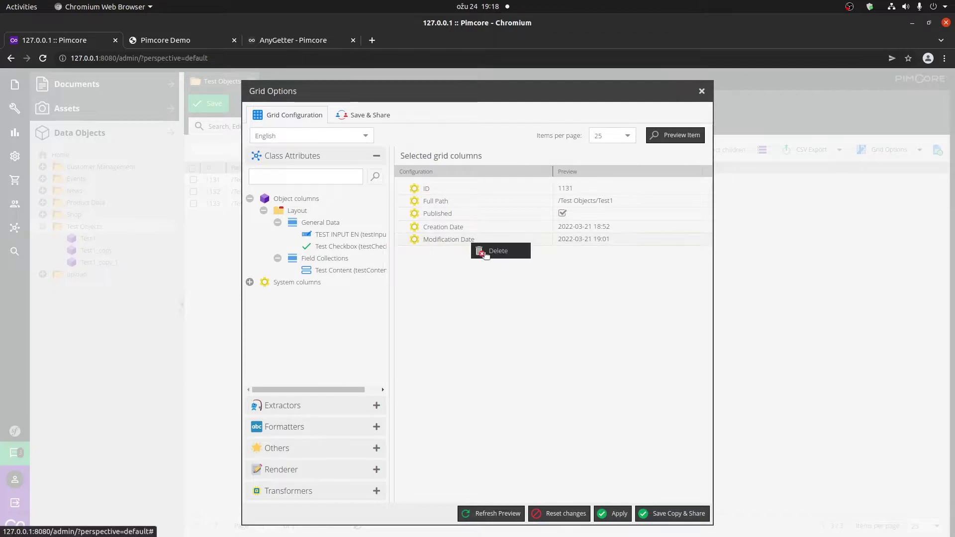
click(486, 253)
right_click(439, 214)
click(462, 217)
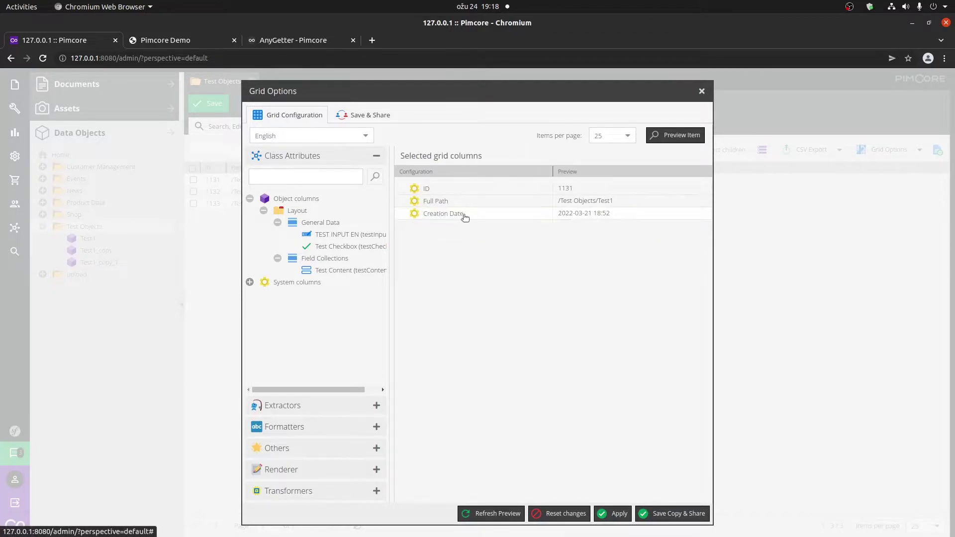
right_click(443, 202)
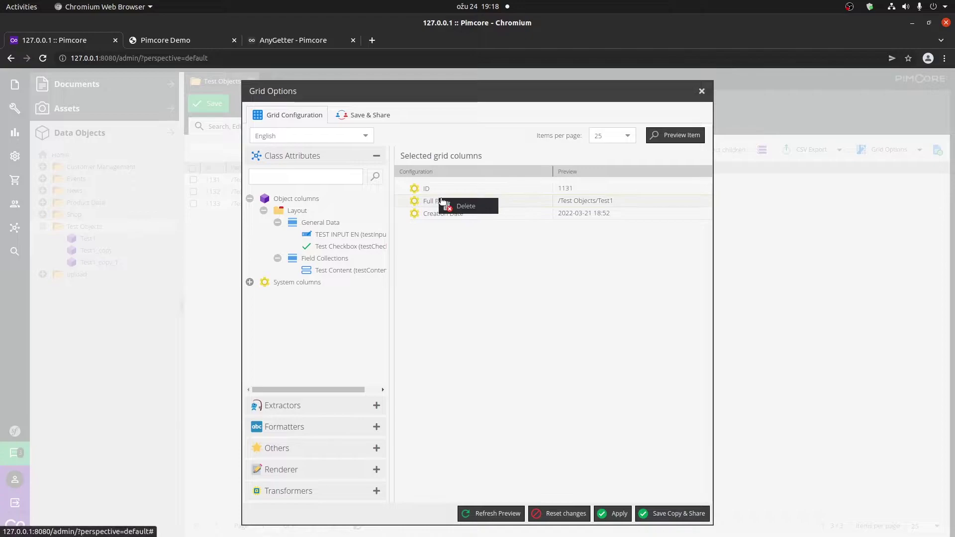
click(463, 206)
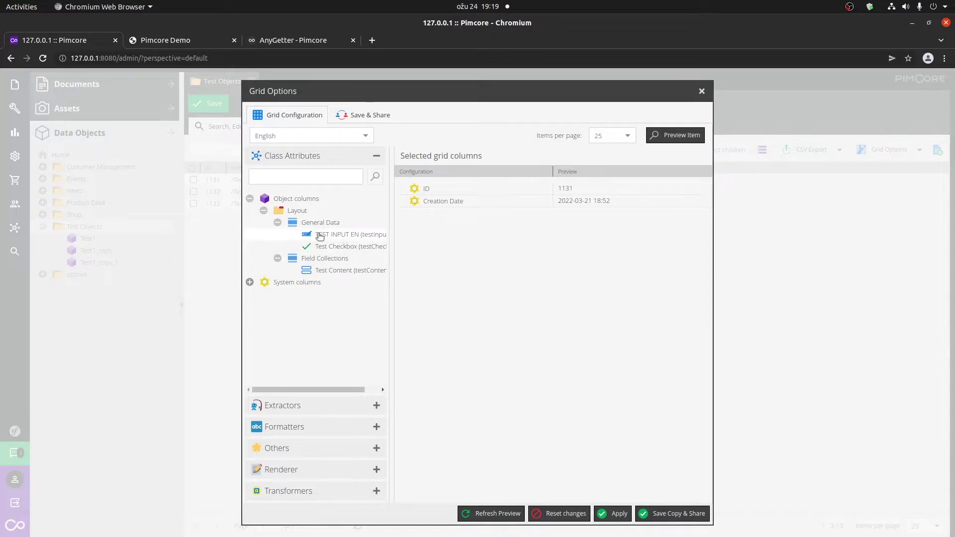
Add TEST INPUT EN and Test Checkbox as grid columns and apply the configuration.
drag(320, 236, 538, 215)
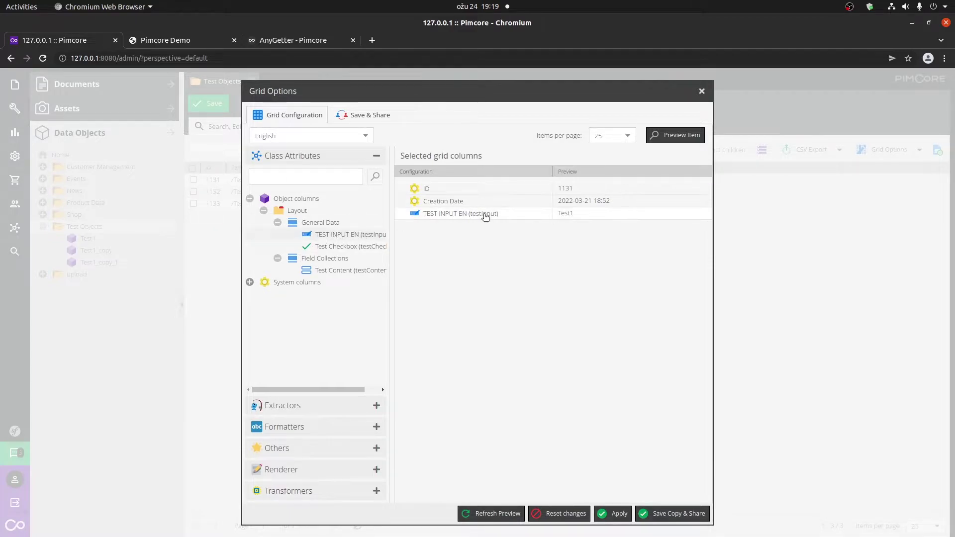
drag(351, 247, 487, 221)
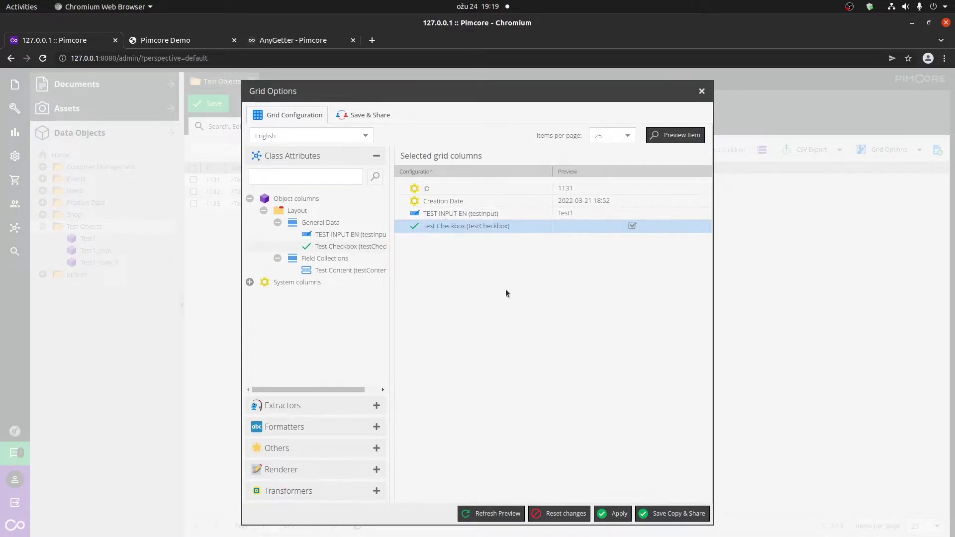
click(614, 515)
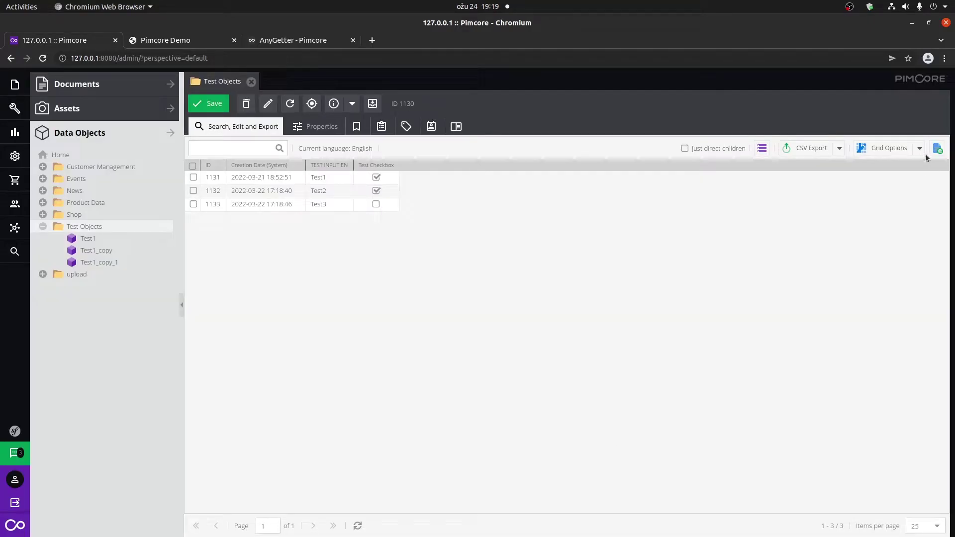
Save the current grid setup as a shared favourite copy named 'Test'.
click(920, 148)
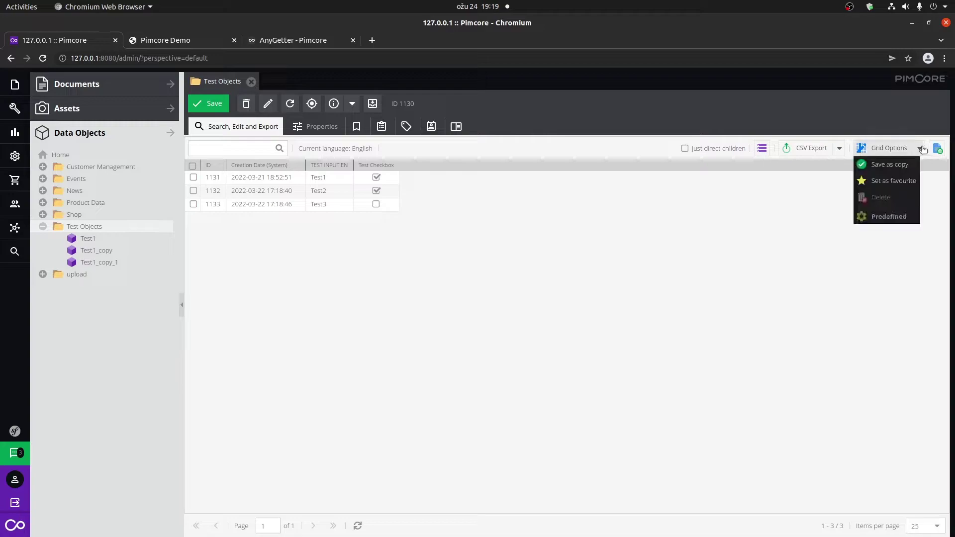
click(888, 147)
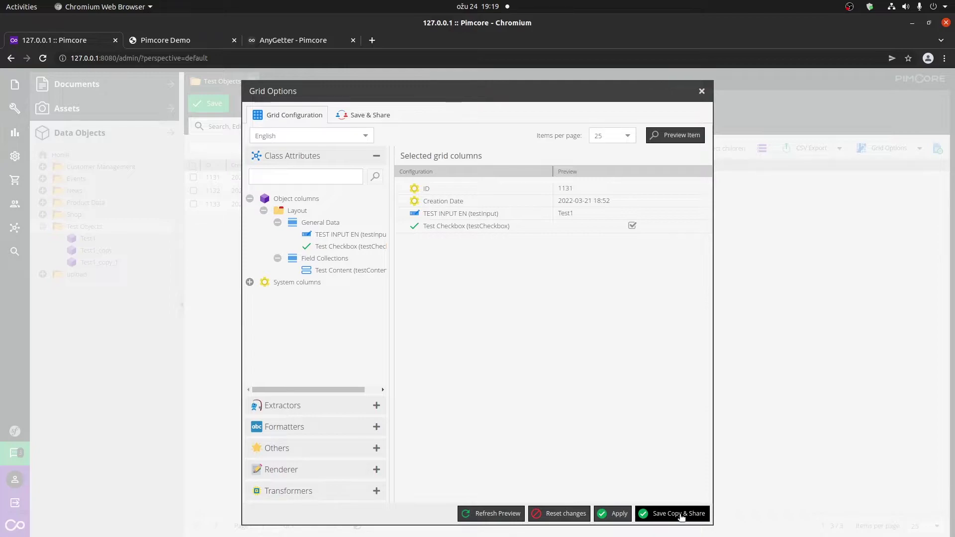
click(682, 515)
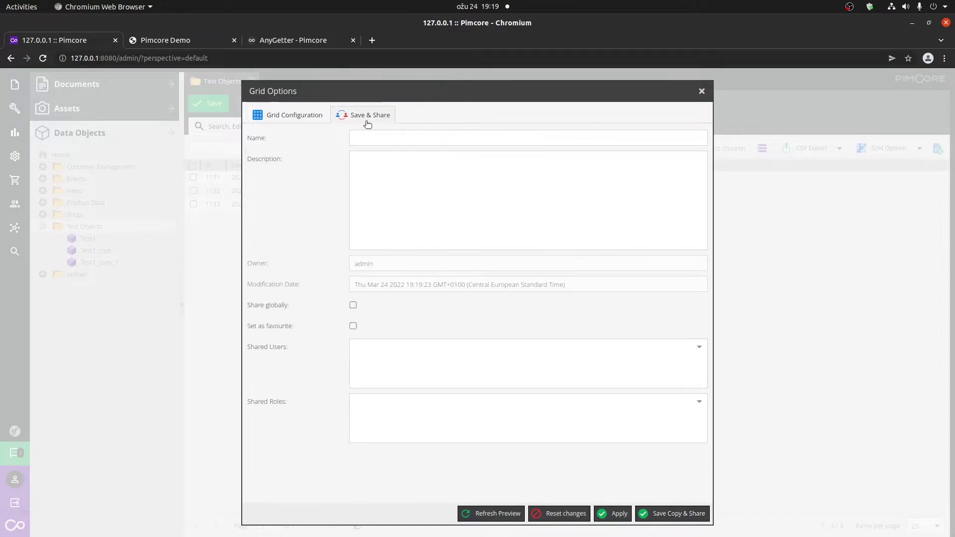
click(405, 137)
text(Test)
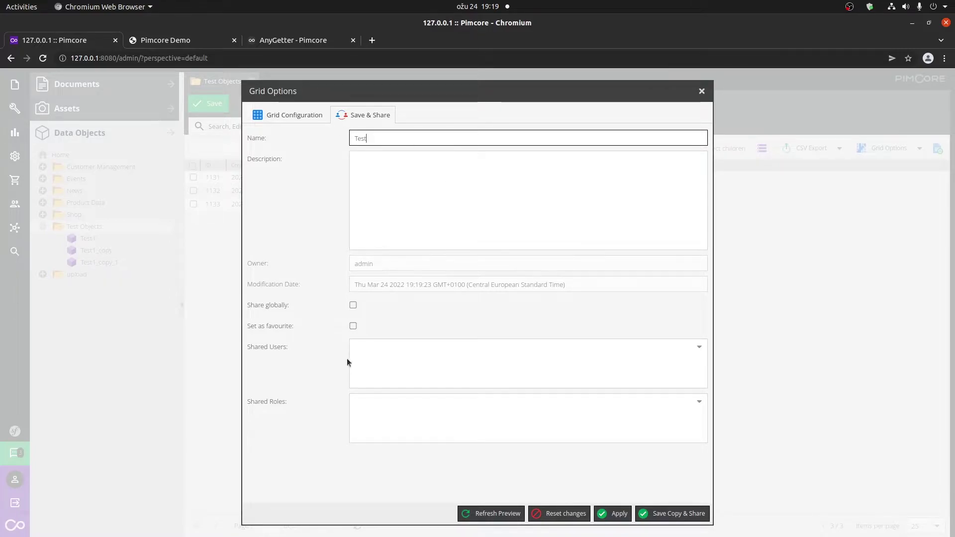
click(353, 326)
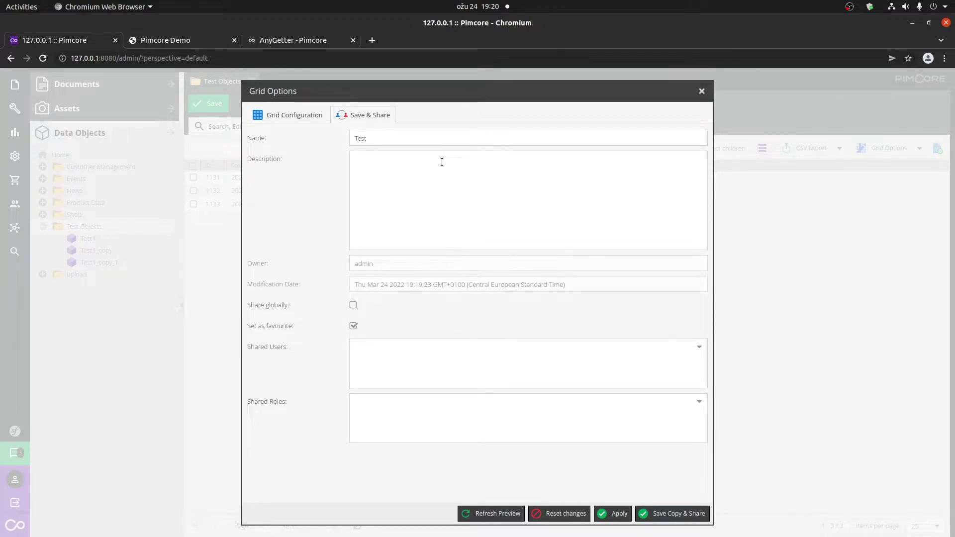
click(616, 513)
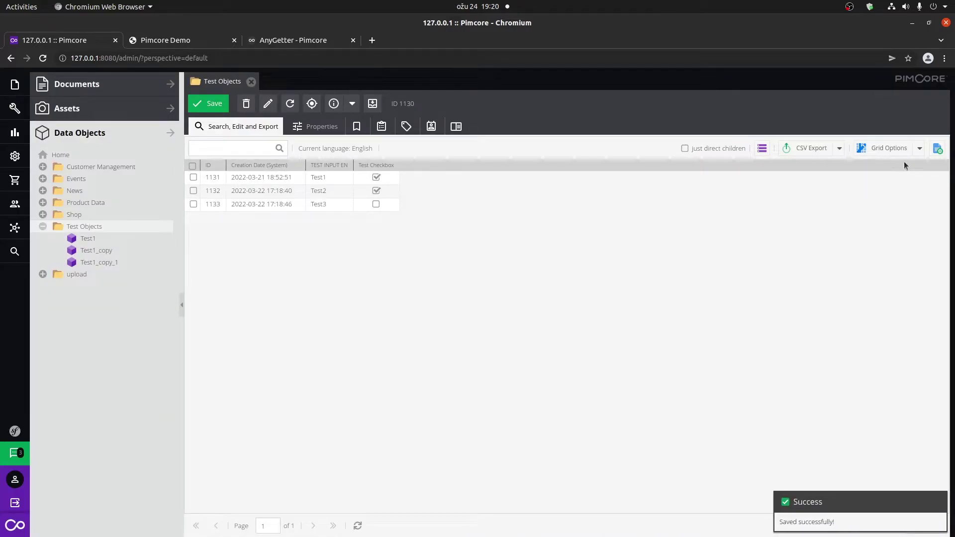
Load the Test grid configuration and untick Test Checkbox for object 1132.
click(919, 148)
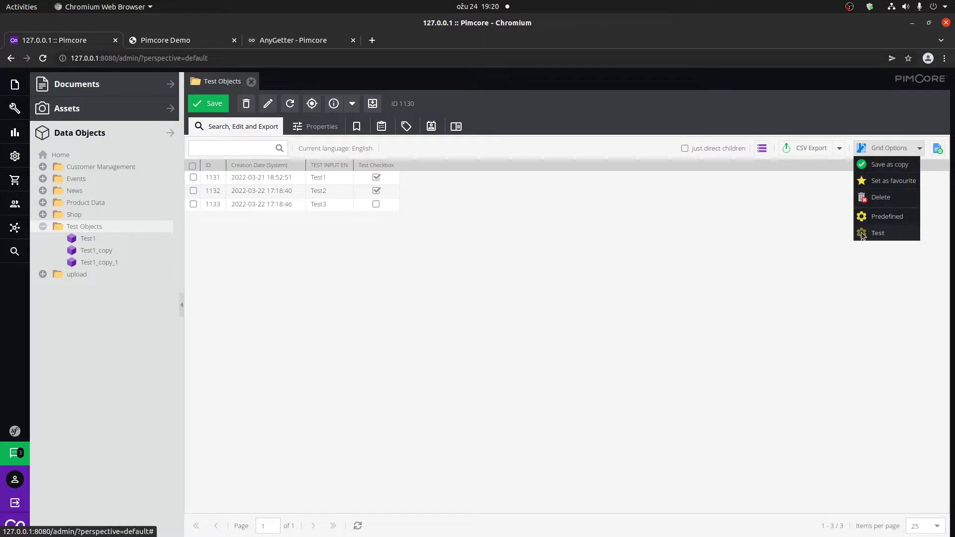
click(880, 233)
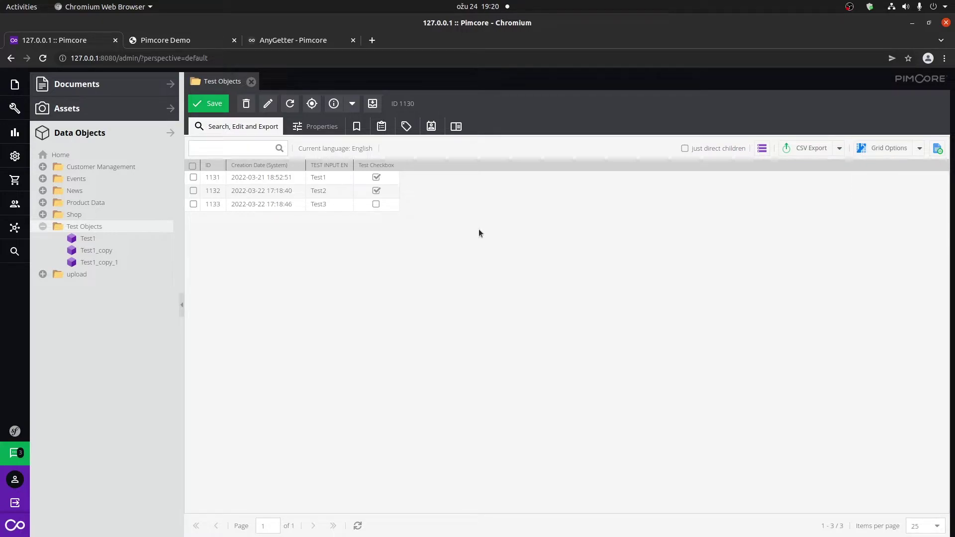
click(376, 192)
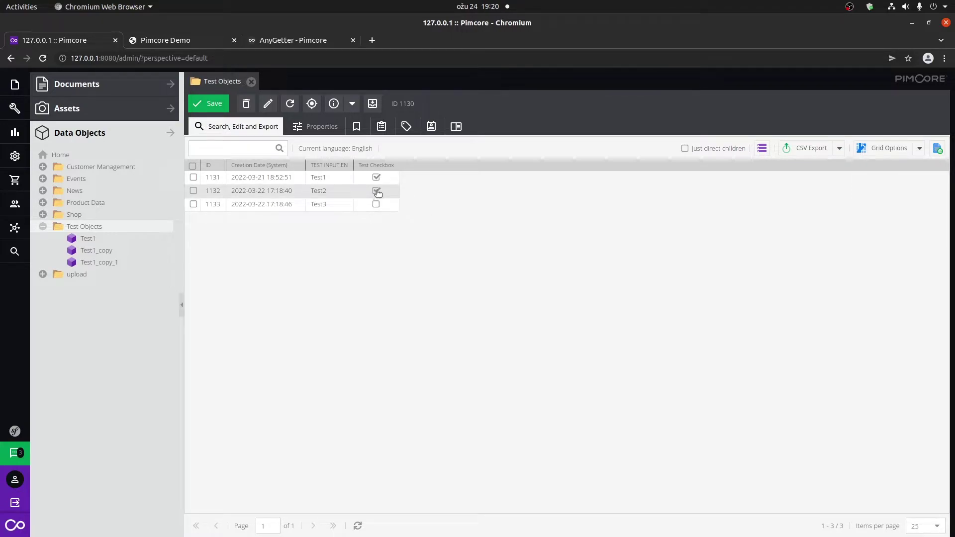
click(377, 194)
click(208, 103)
Reload the object grid and reapply the saved Test configuration.
click(290, 104)
click(920, 149)
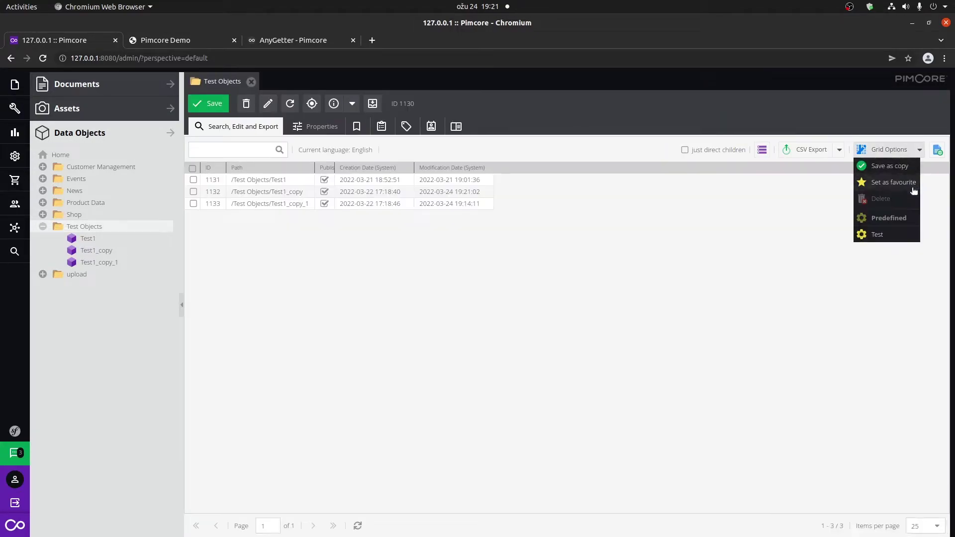
click(909, 235)
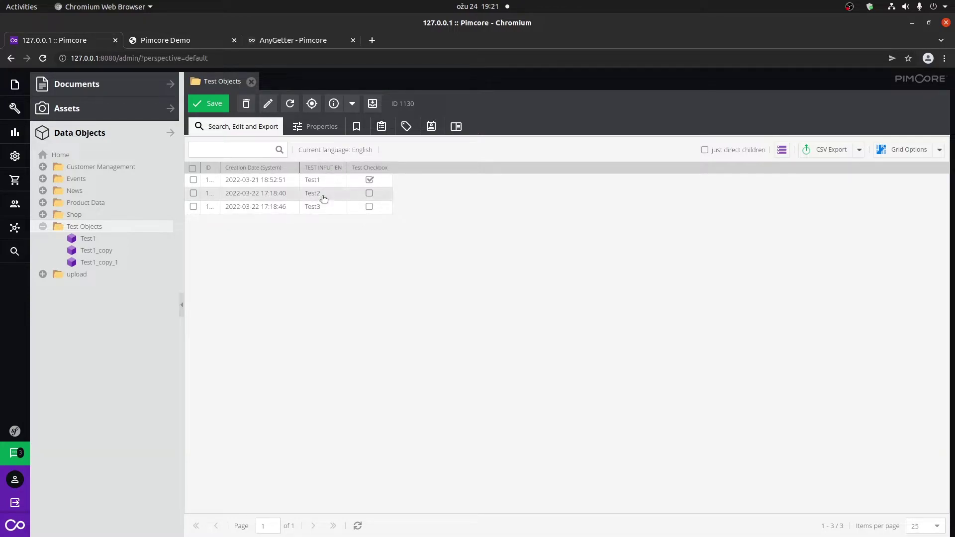
Add a text Input field named firstName to General Data in the Test class.
click(15, 156)
mouse_move(158, 306)
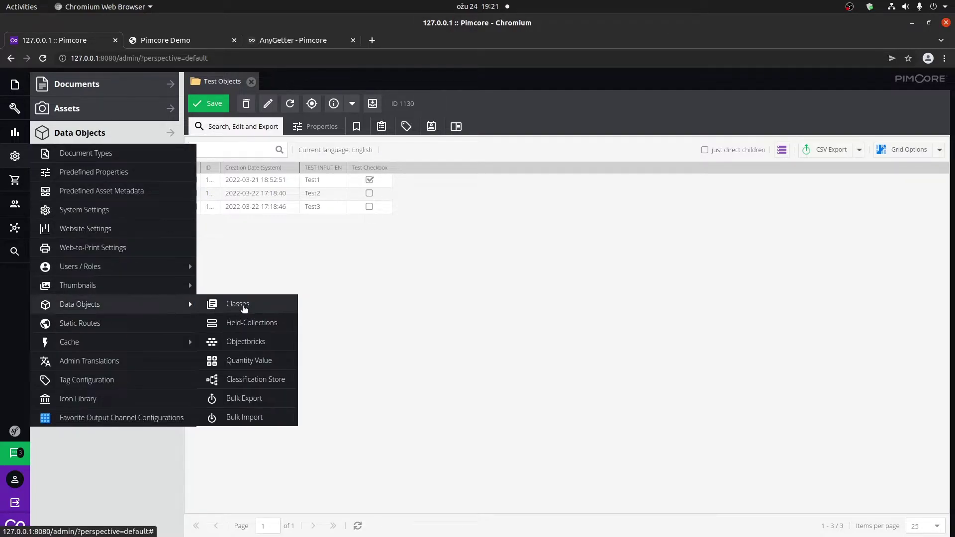
click(245, 307)
click(220, 149)
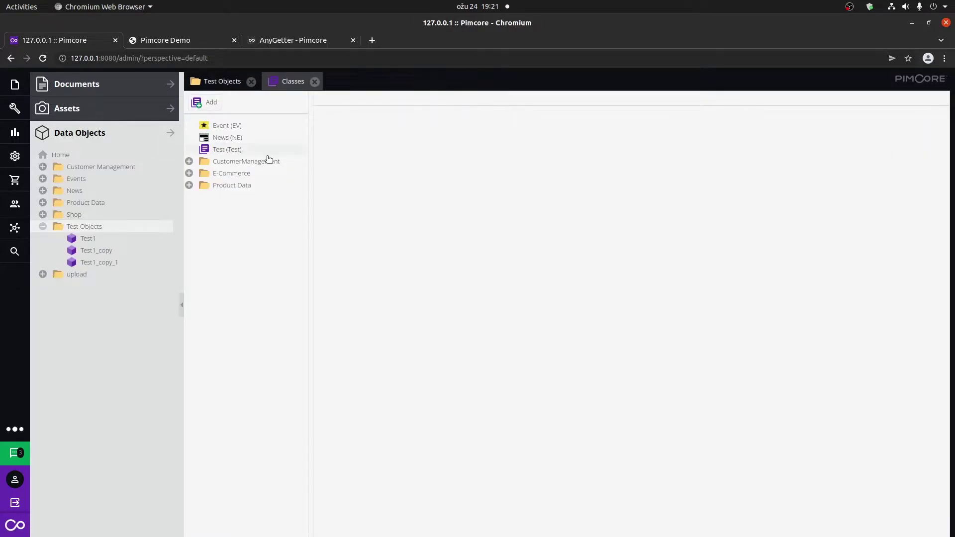
right_click(398, 147)
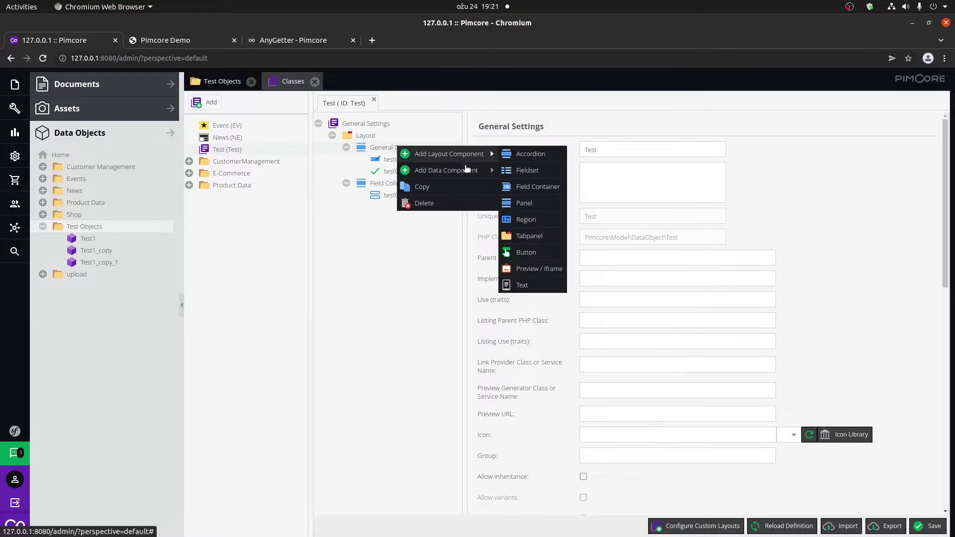
mouse_move(468, 171)
mouse_move(531, 171)
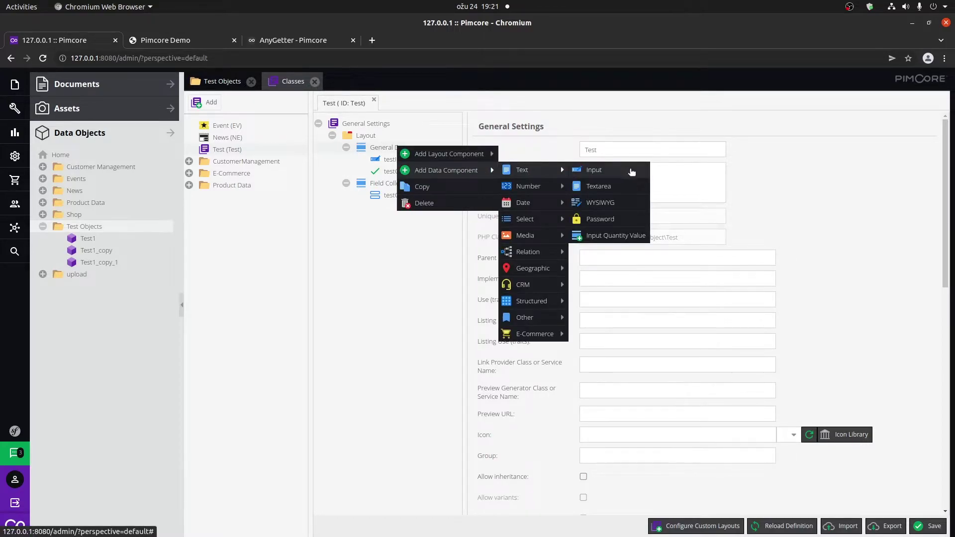
click(629, 170)
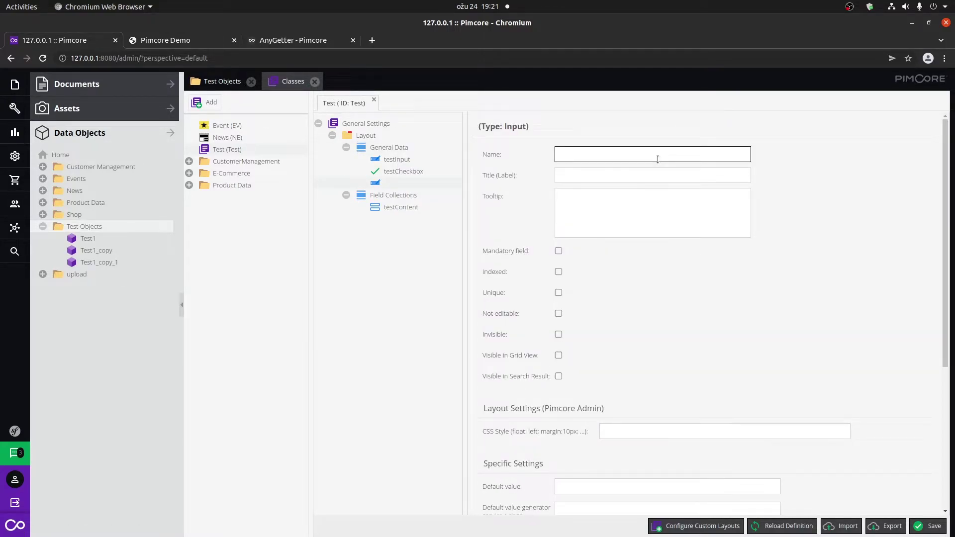
text(firstName)
Add a second text Input field named lastName to General Data.
right_click(390, 148)
mouse_move(445, 171)
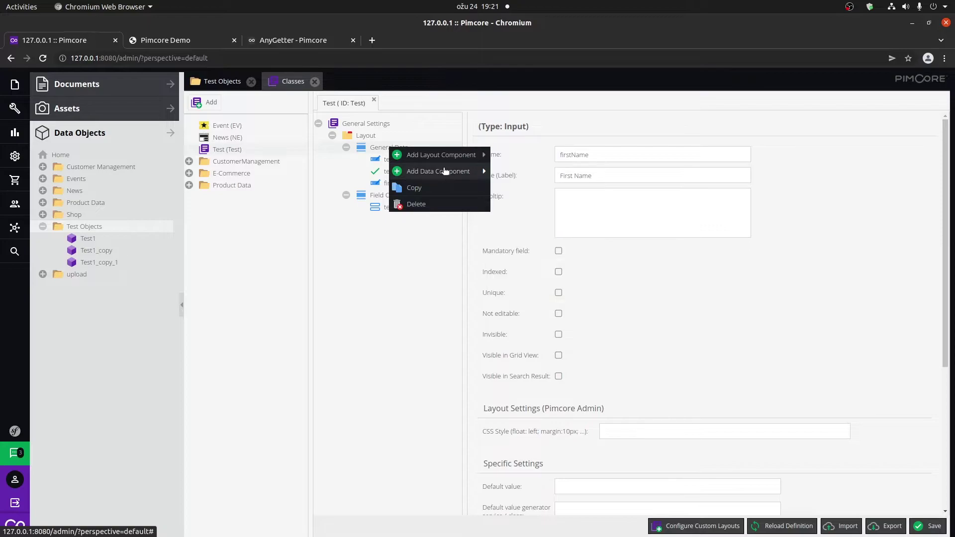
mouse_move(518, 172)
click(607, 172)
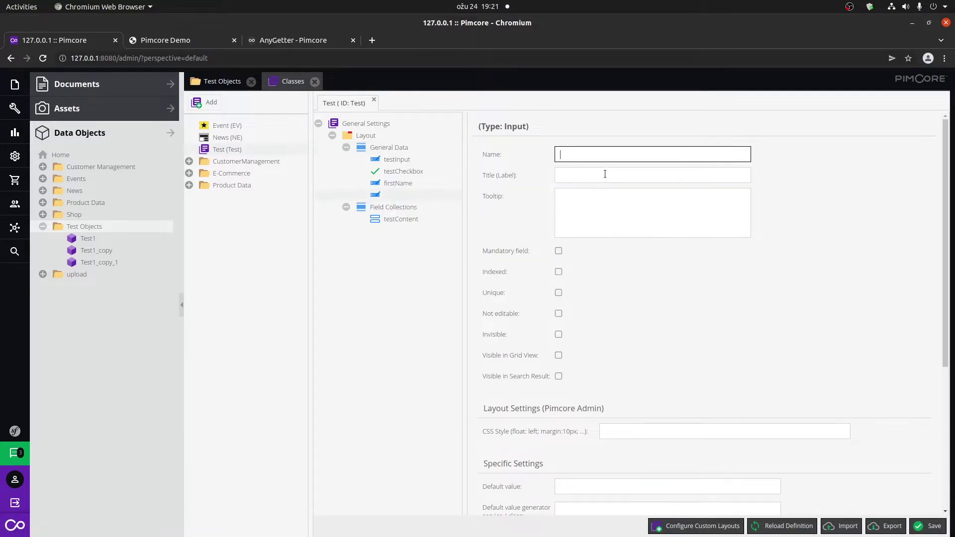
text(lastName)
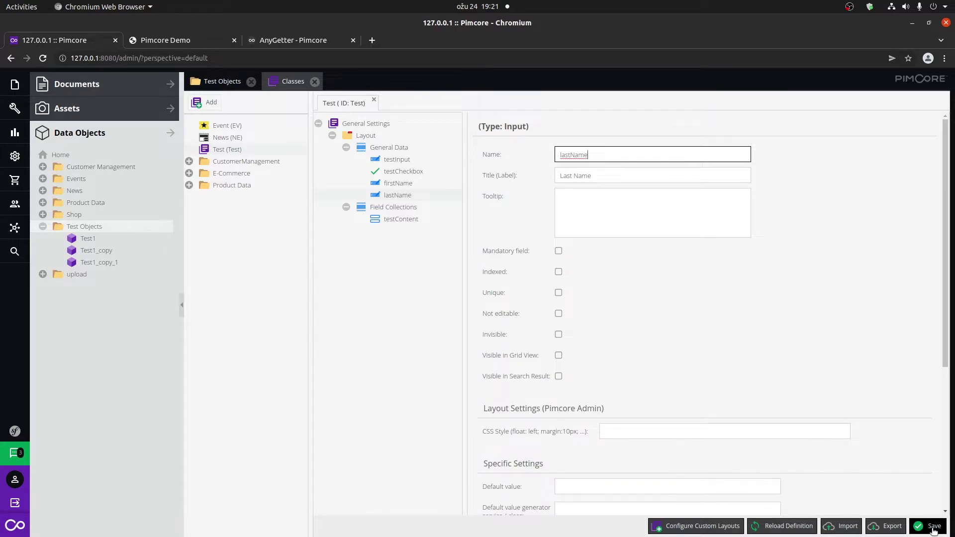
Save the Test class definition and enter a first name for the Test1 object.
click(930, 528)
click(111, 238)
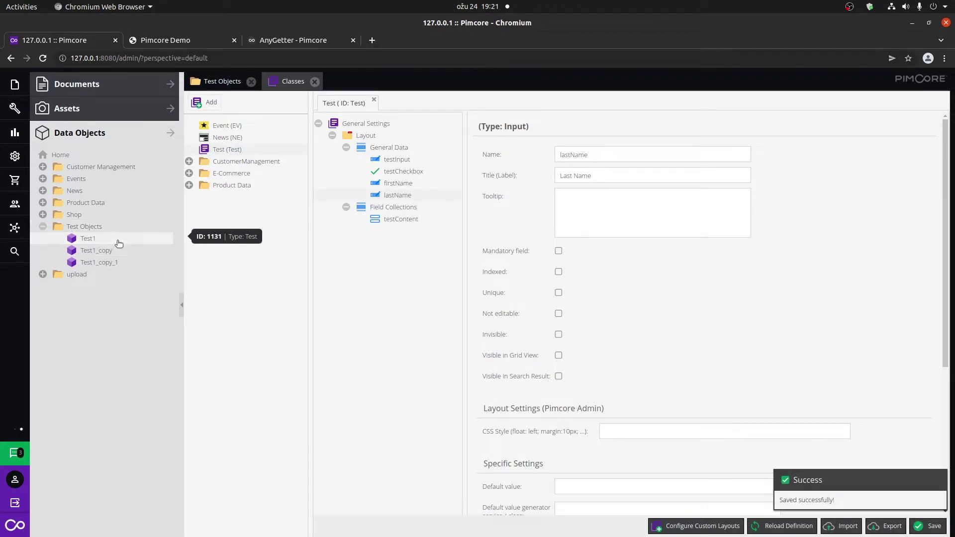
click(333, 227)
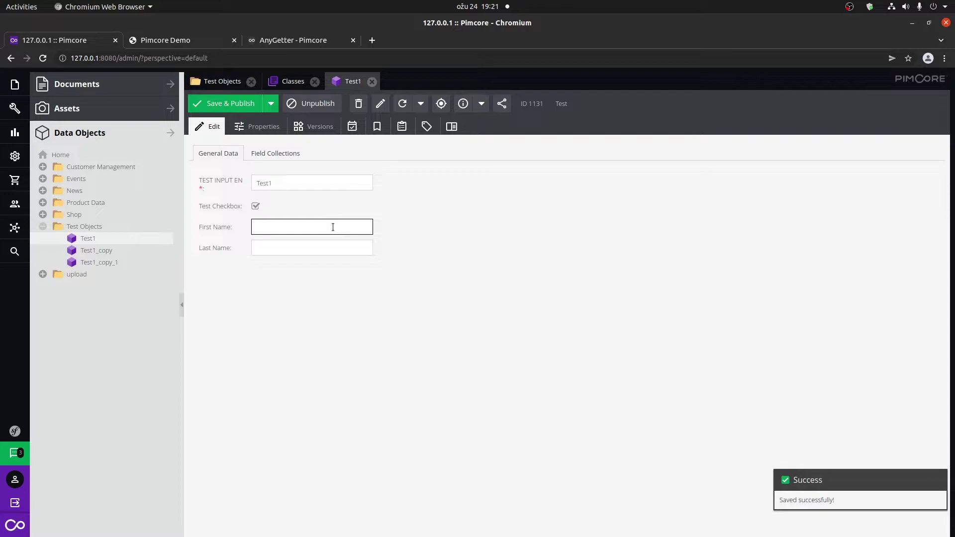
text(Ivan)
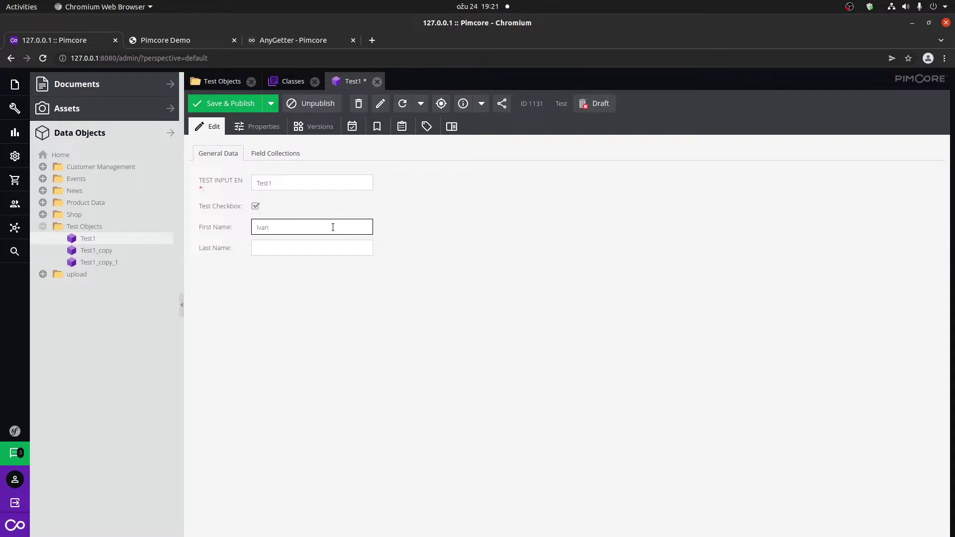
Fill in Test1's last name, Save & Publish it, and close the object and grid tabs.
click(331, 247)
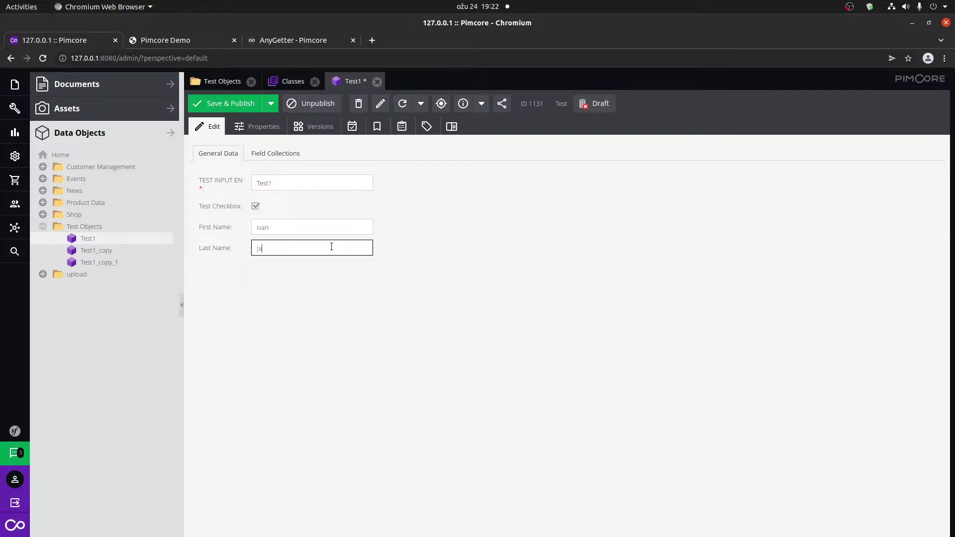
click(272, 104)
click(377, 81)
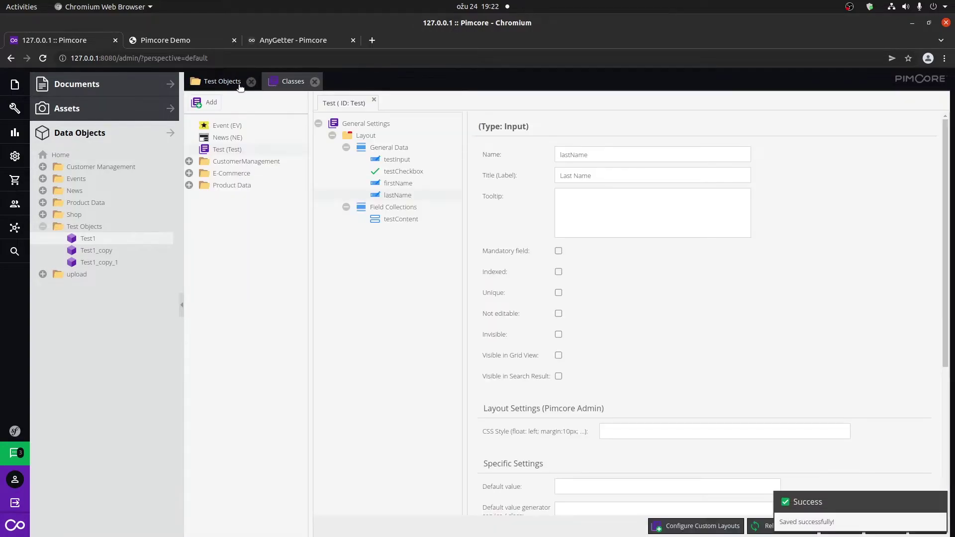
click(238, 85)
Reopen the Test Objects grid, apply the Test layout, set it as favourite, and reload.
click(289, 104)
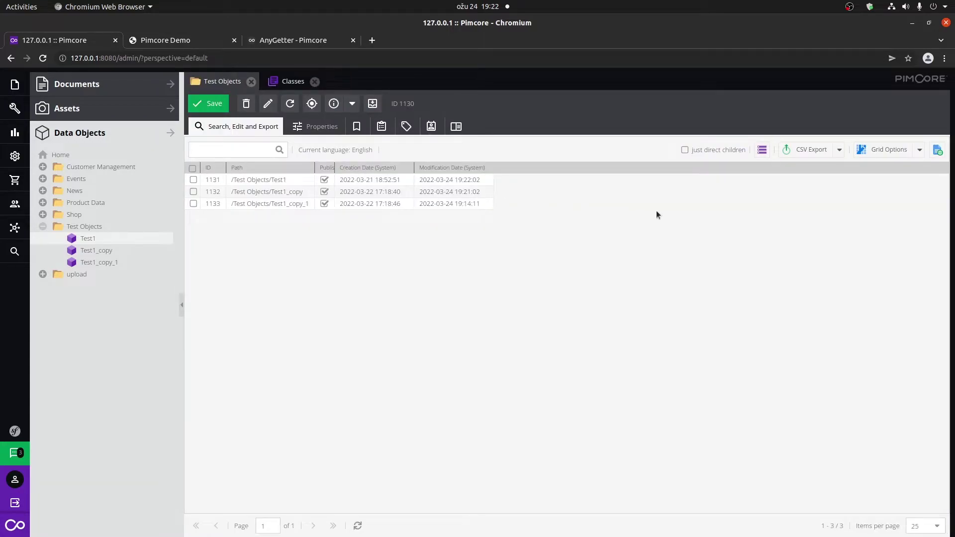
click(920, 150)
click(898, 234)
click(918, 154)
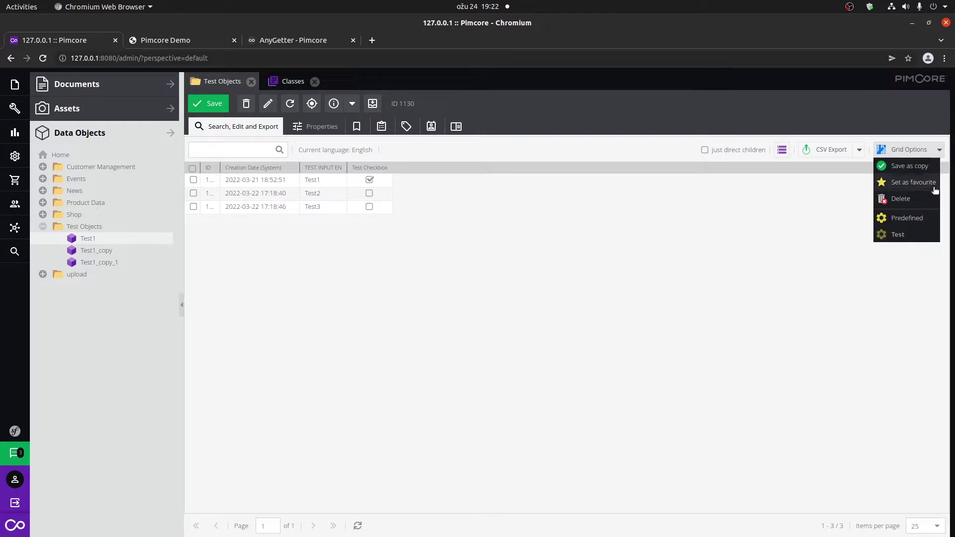
click(931, 186)
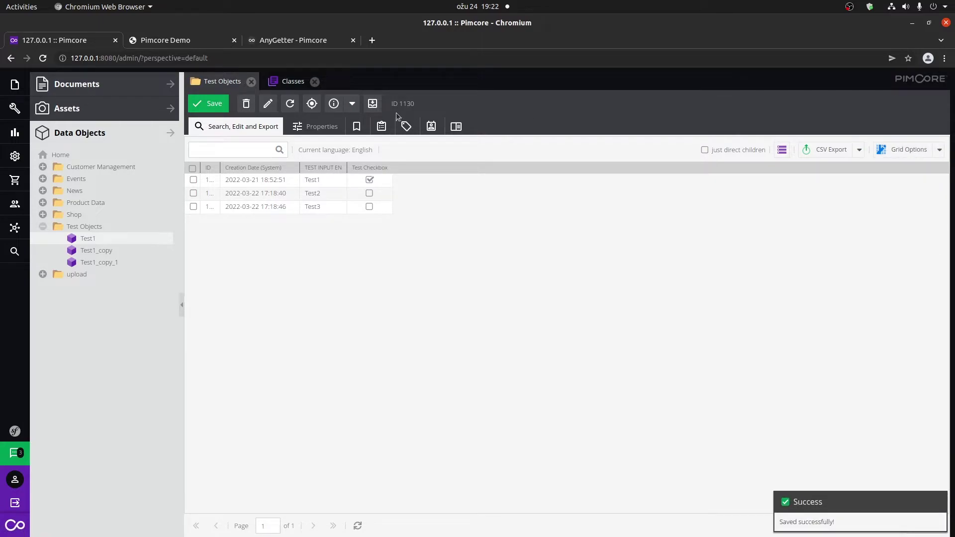
click(290, 103)
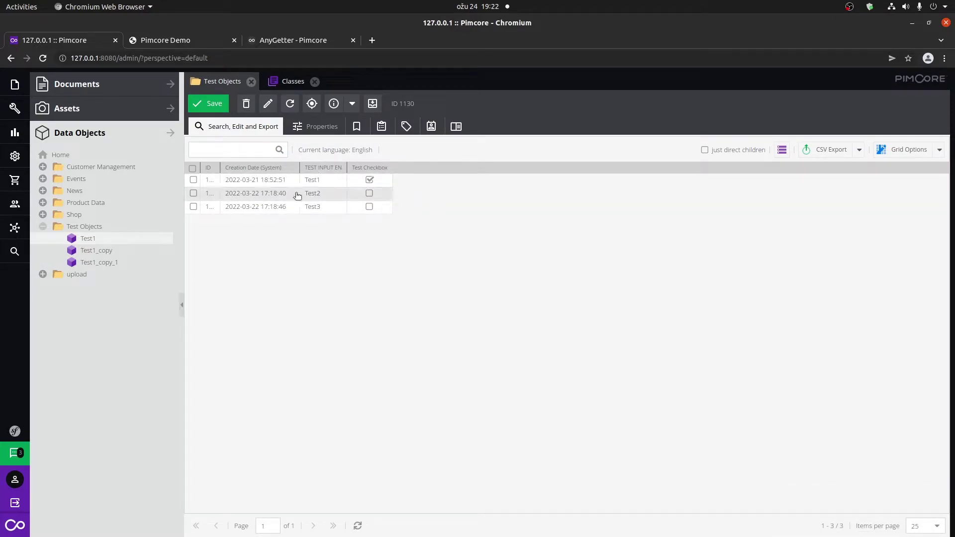
Add the First Name and Last Name class attributes as grid columns and apply.
click(905, 149)
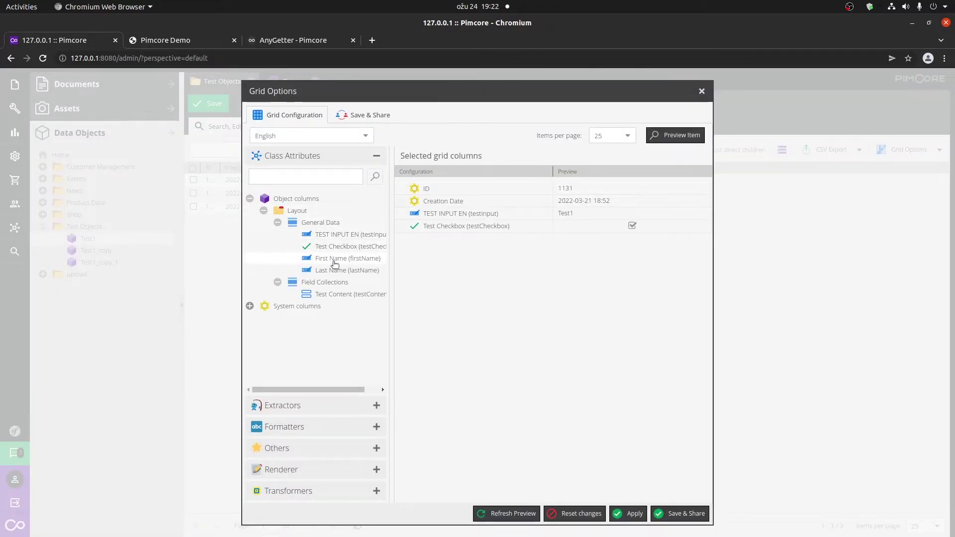
drag(342, 262, 440, 238)
drag(359, 270, 443, 255)
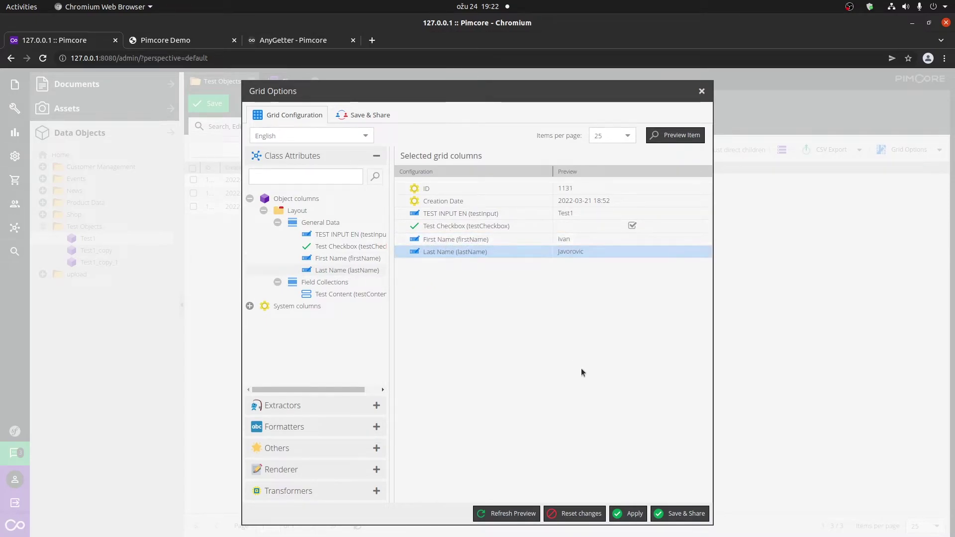
click(629, 513)
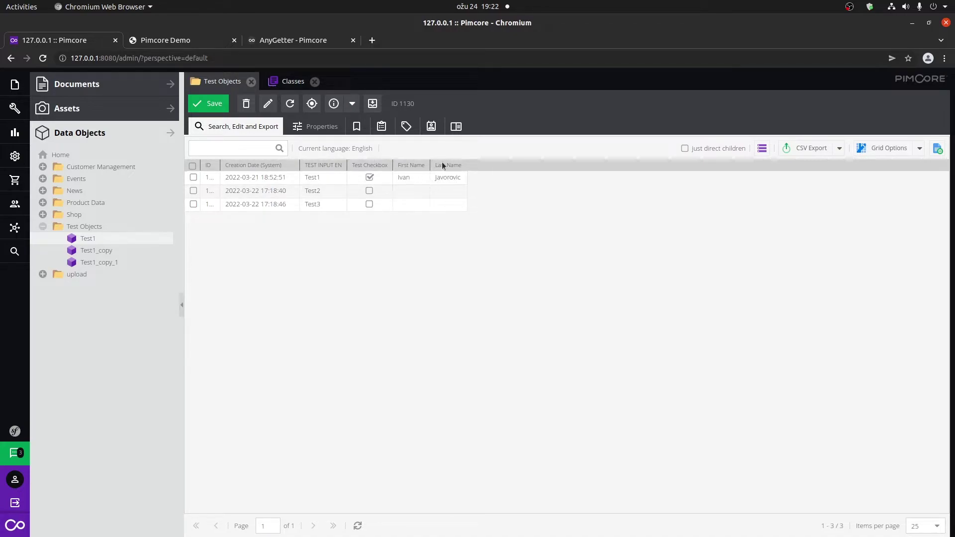
Add a Concatenator operator column with a separator and nest First Name inside it.
click(884, 154)
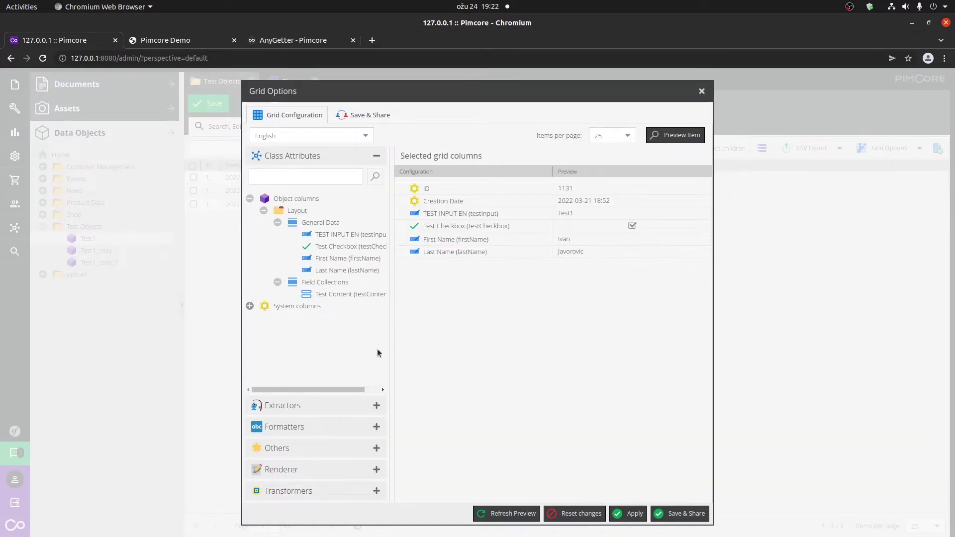
click(336, 491)
scroll(345, 354, down, 1)
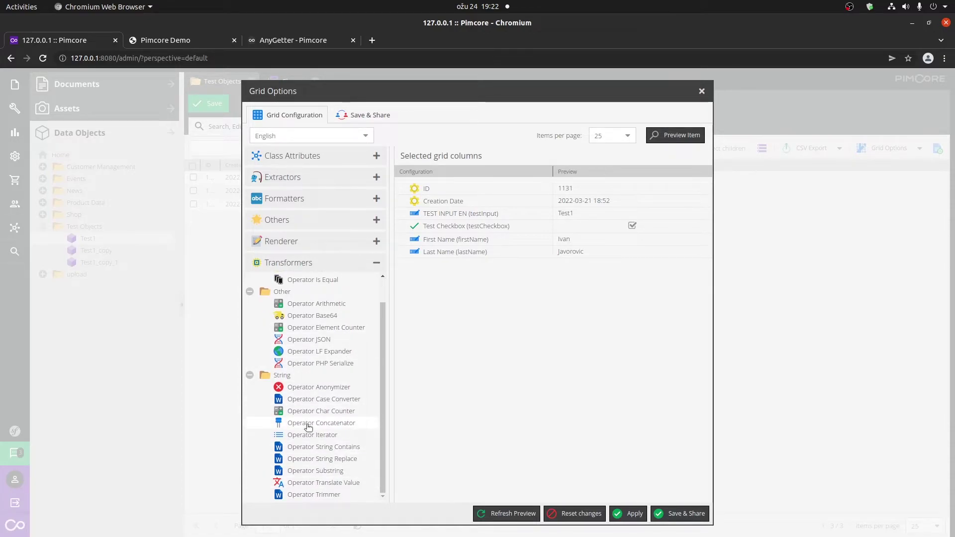
drag(310, 427, 471, 232)
click(509, 302)
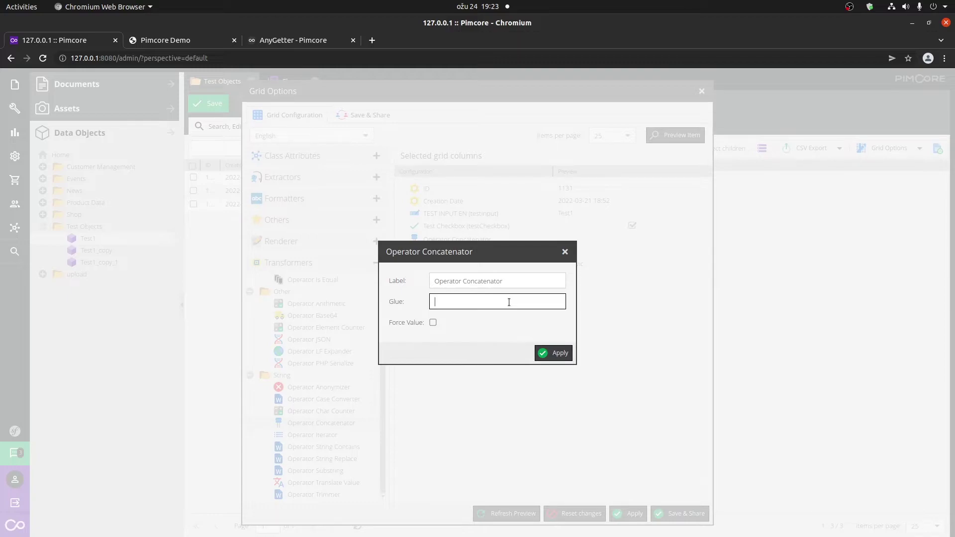
click(547, 354)
drag(505, 252, 482, 244)
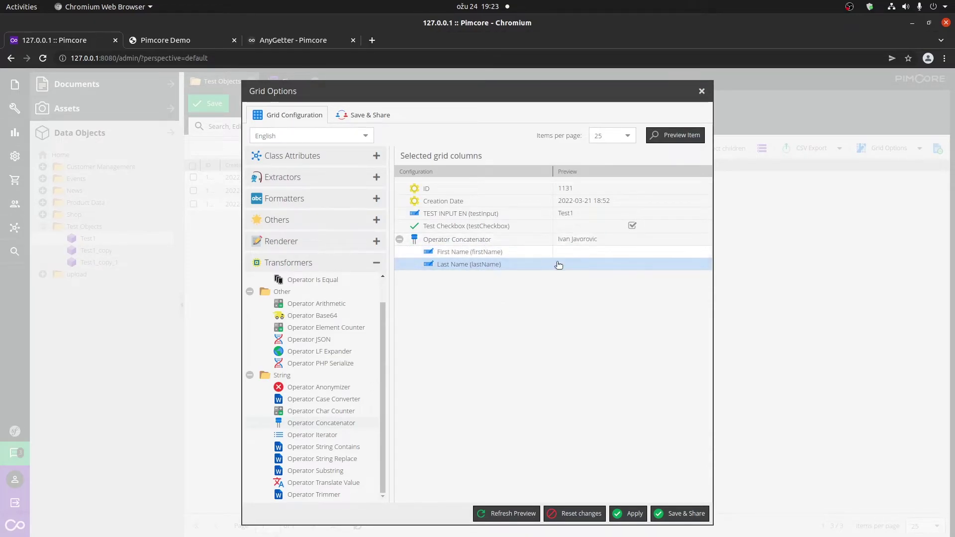
Relabel the concatenator column 'Full Name' and apply the grid configuration.
right_click(465, 240)
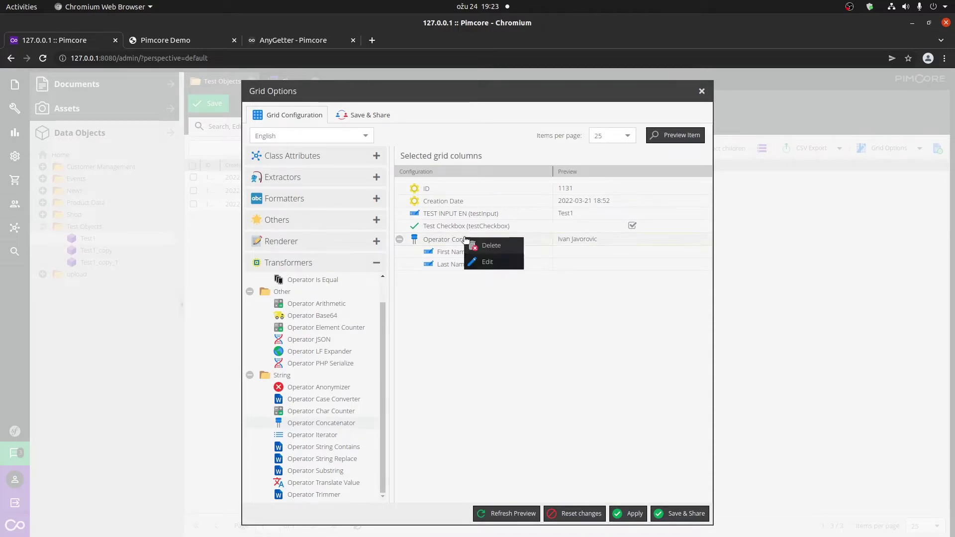
click(485, 262)
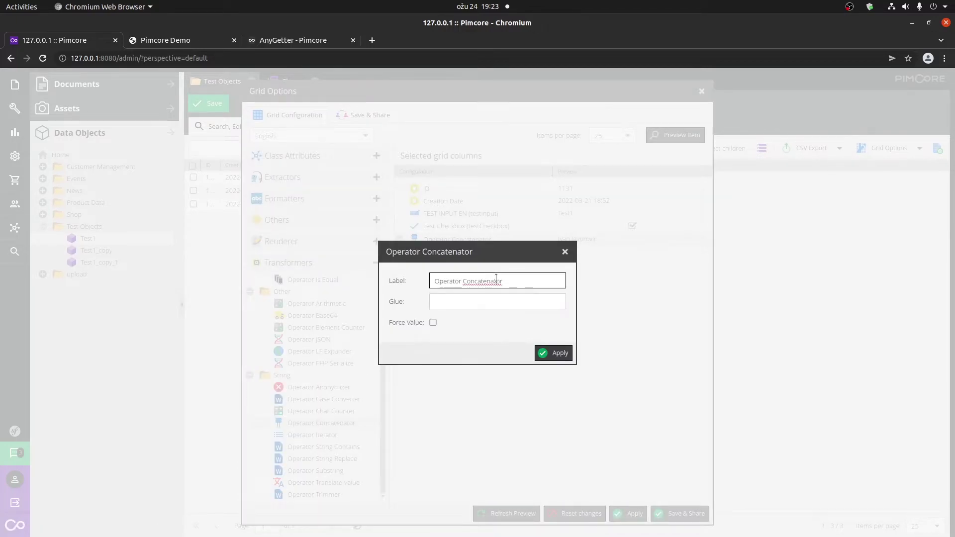
triple_click(496, 280)
text(Full Name)
click(559, 354)
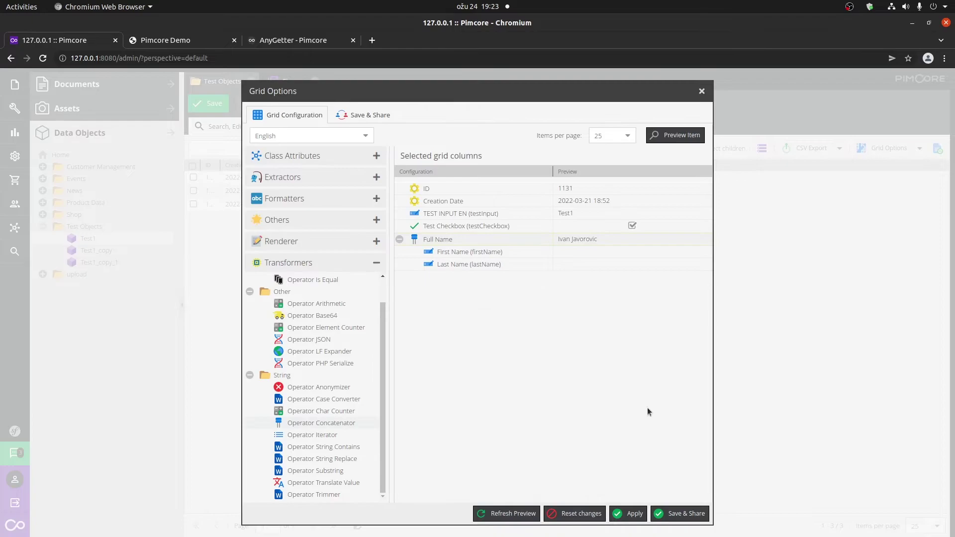
click(635, 513)
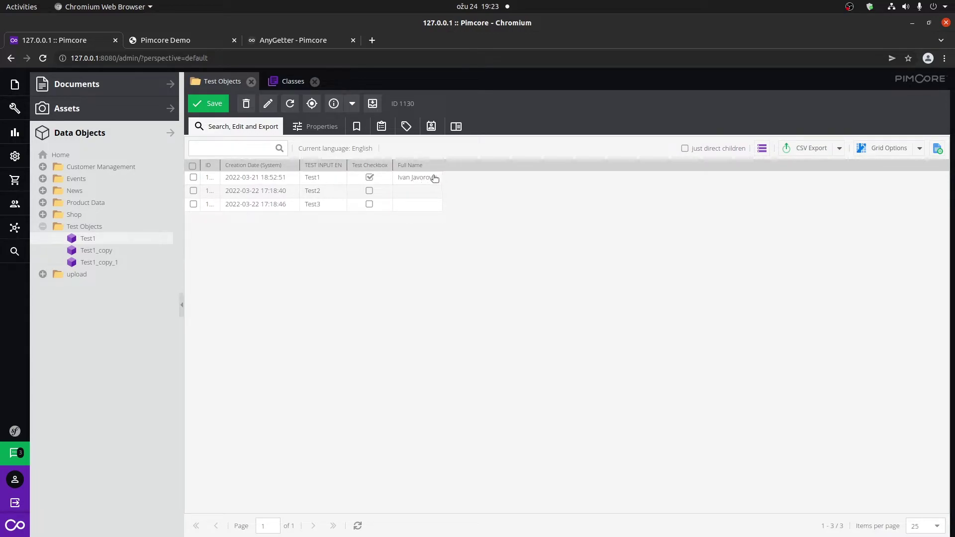
Filter the grid by Test Checkbox: first Yes, then No, then remove the filter.
click(388, 166)
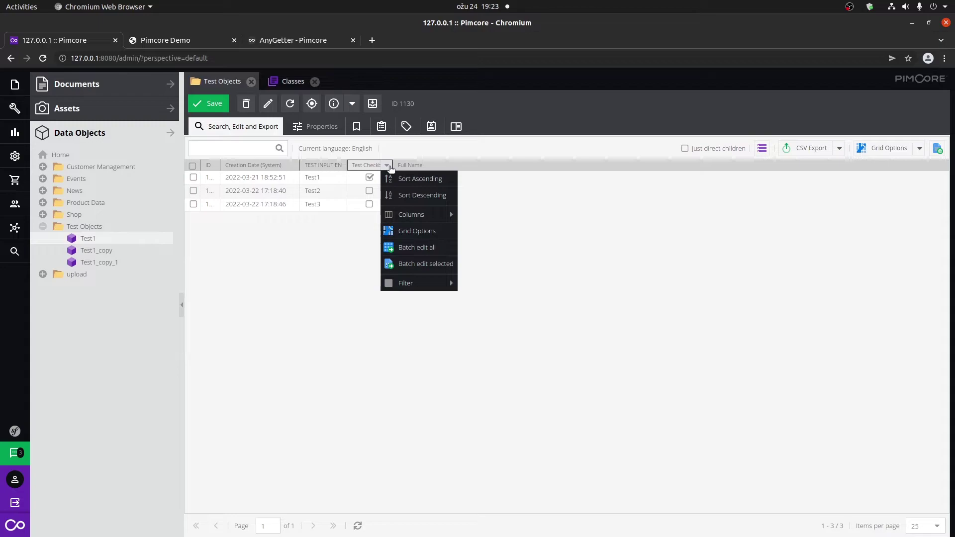
mouse_move(423, 283)
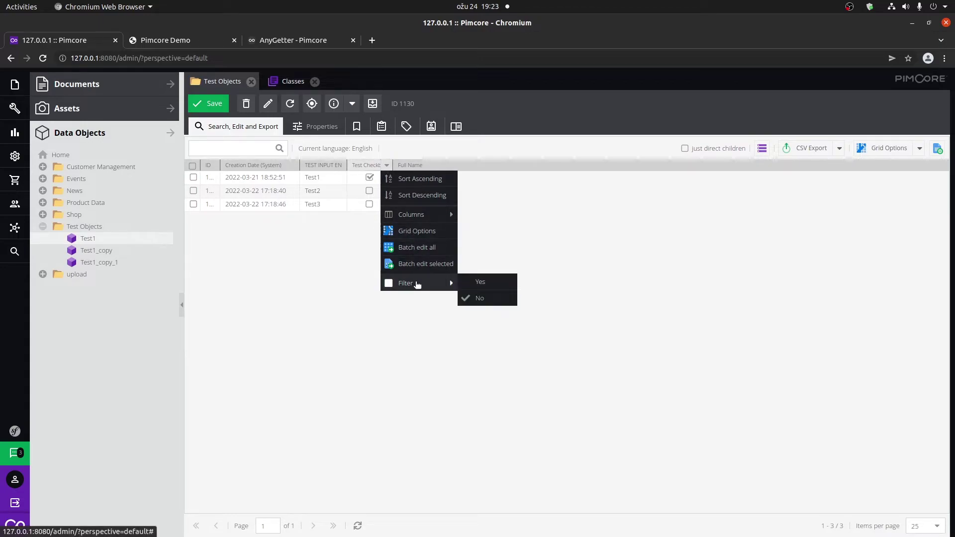
click(481, 283)
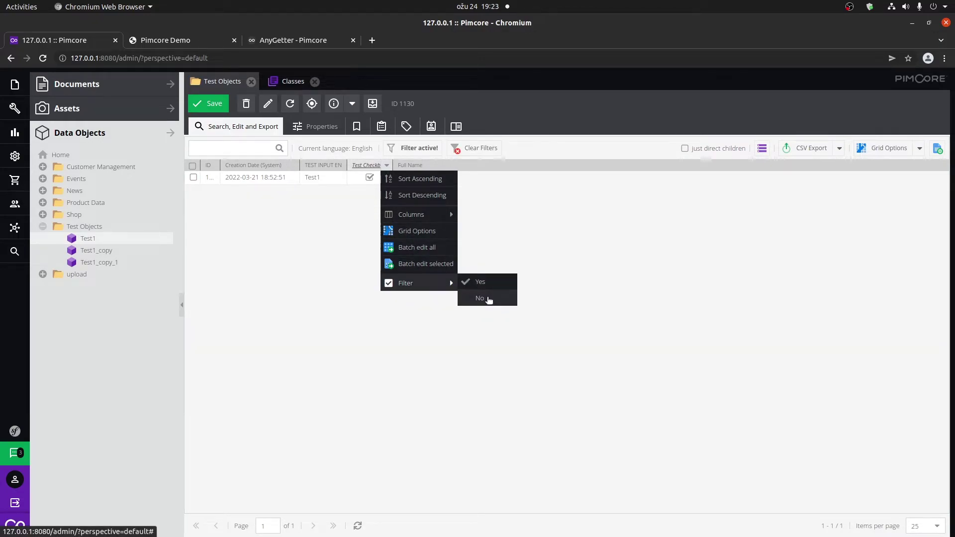
click(489, 299)
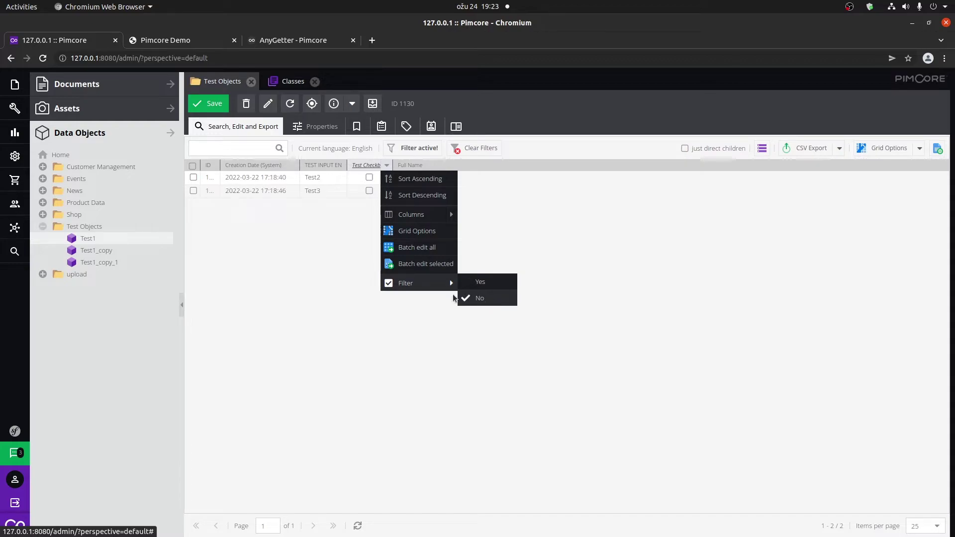
click(389, 283)
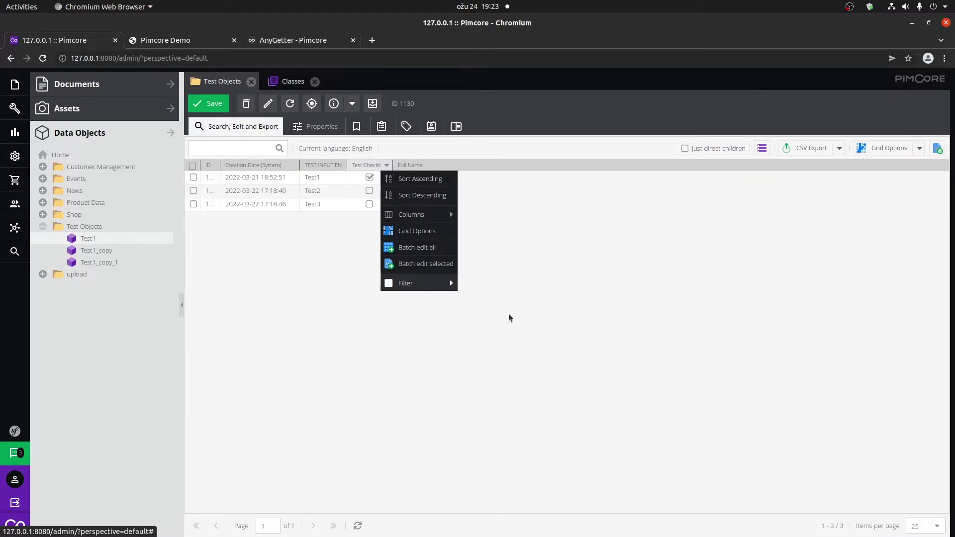
Open Grid Options from the Full Name column's header menu.
click(553, 322)
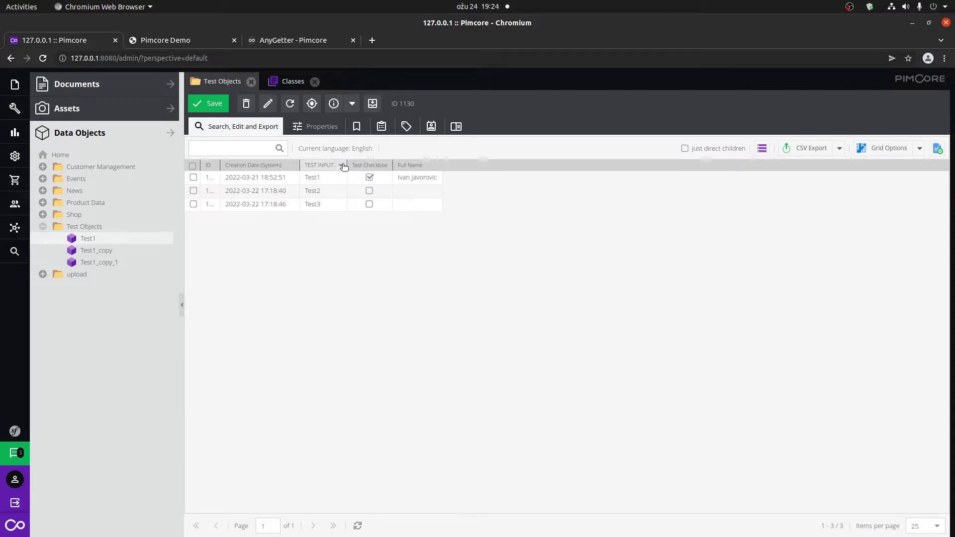
click(437, 165)
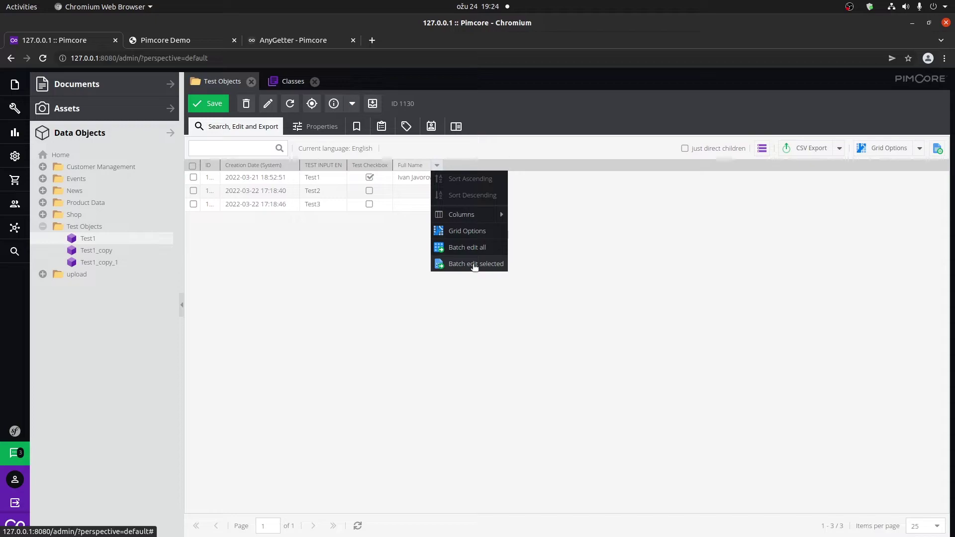
click(879, 148)
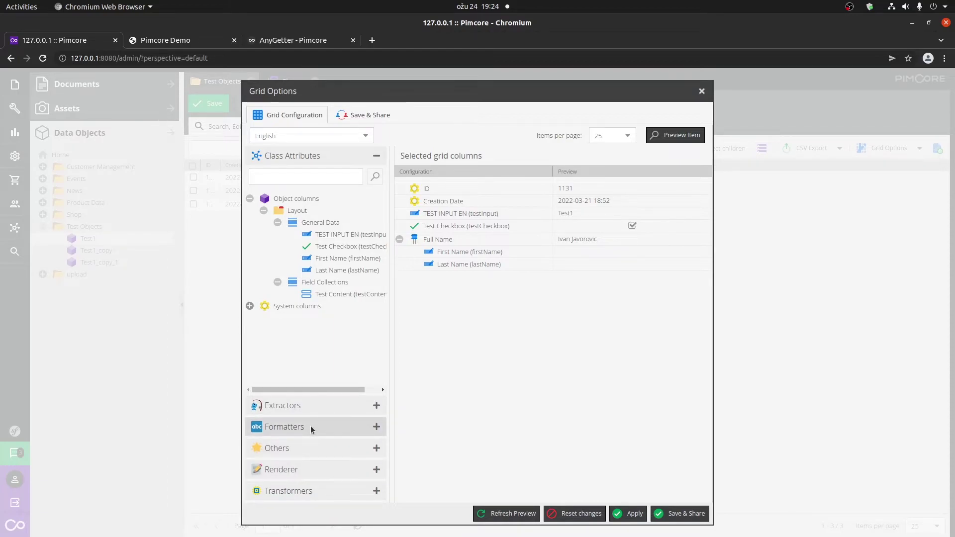
Add an Operator Date Formatter column with format d.m.Y H:i, wrapping Creation Date.
click(339, 425)
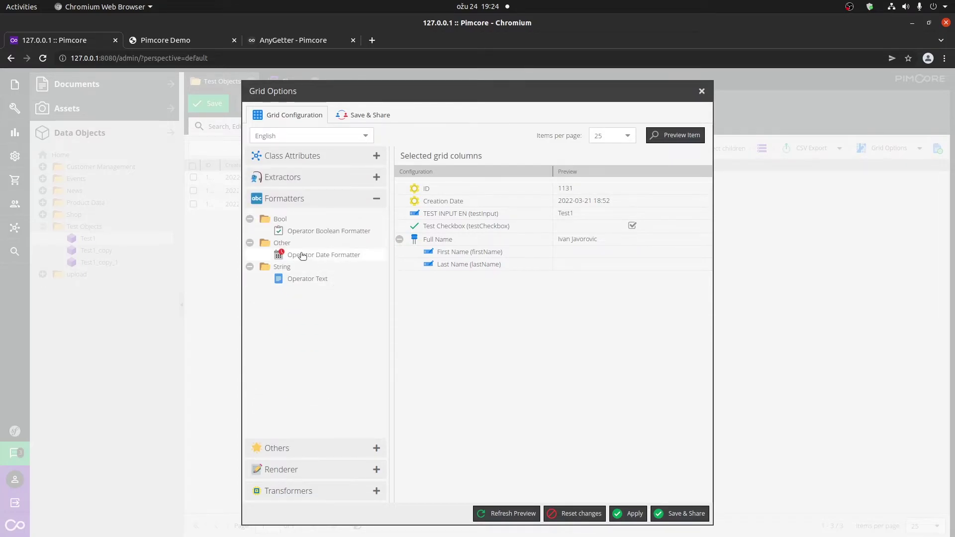
drag(302, 255, 450, 275)
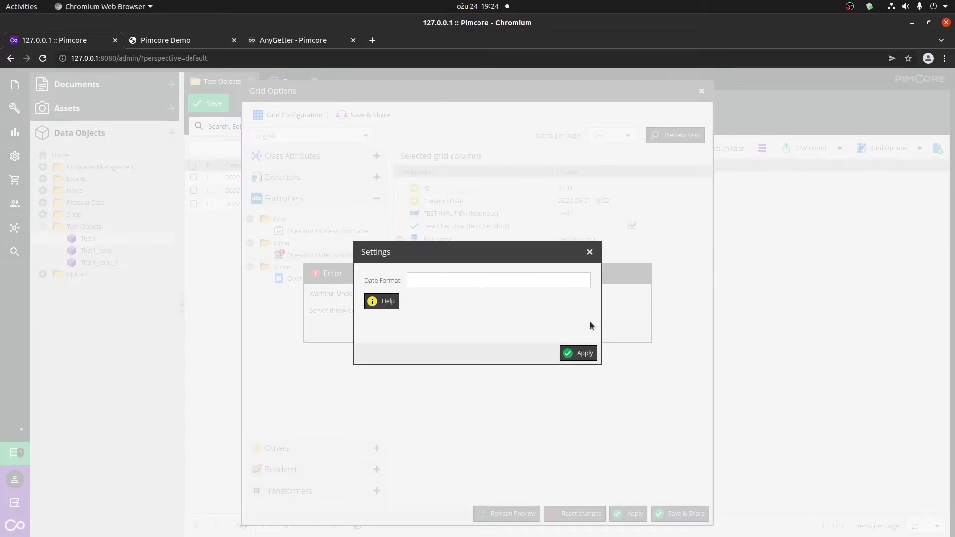
click(525, 280)
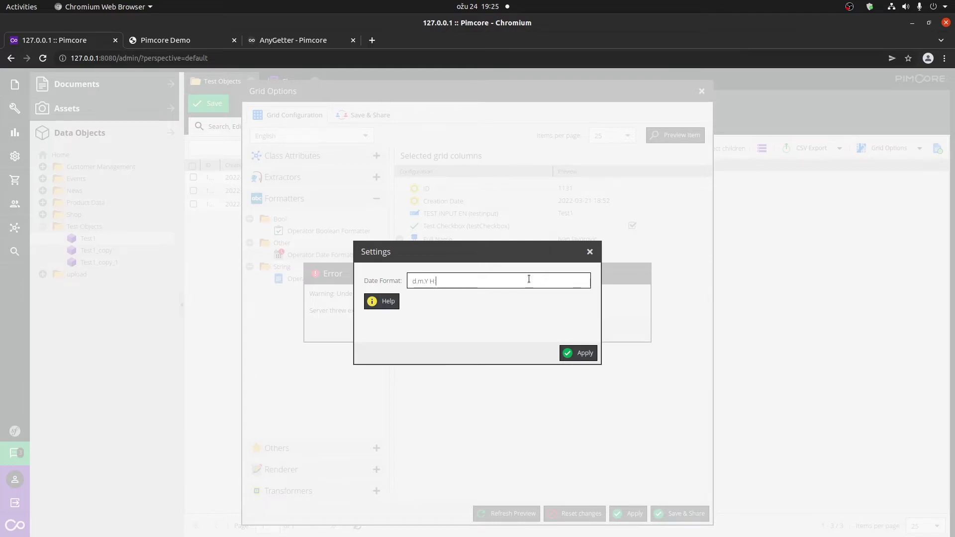
click(584, 353)
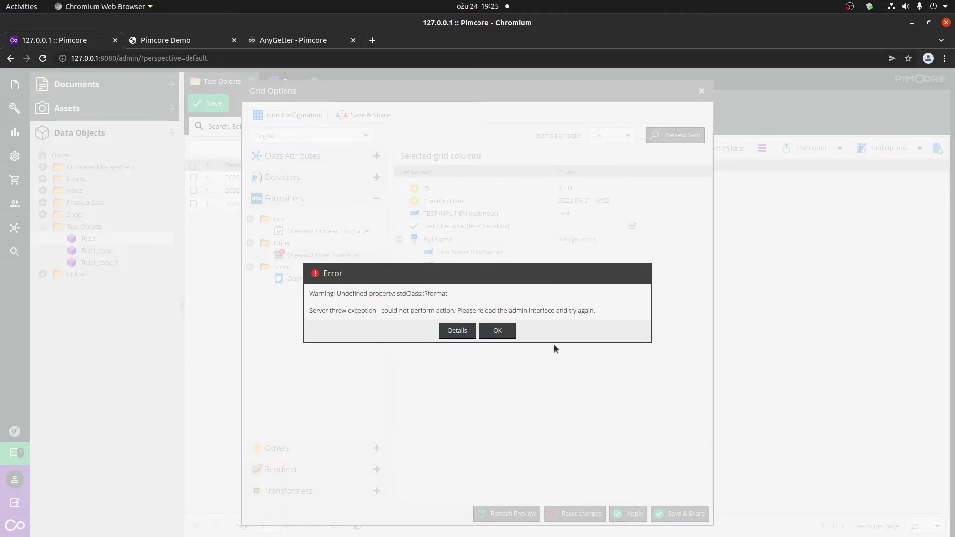
click(512, 333)
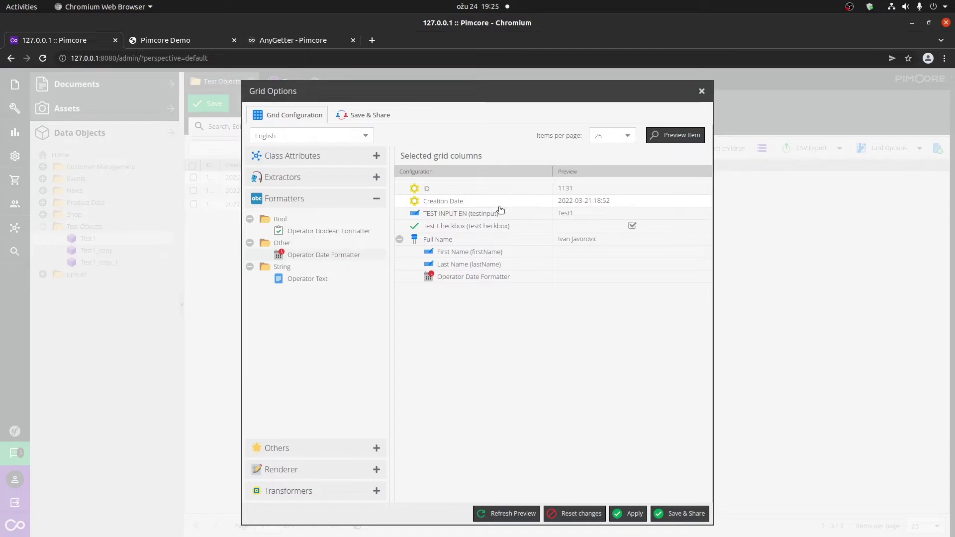
drag(495, 276, 489, 238)
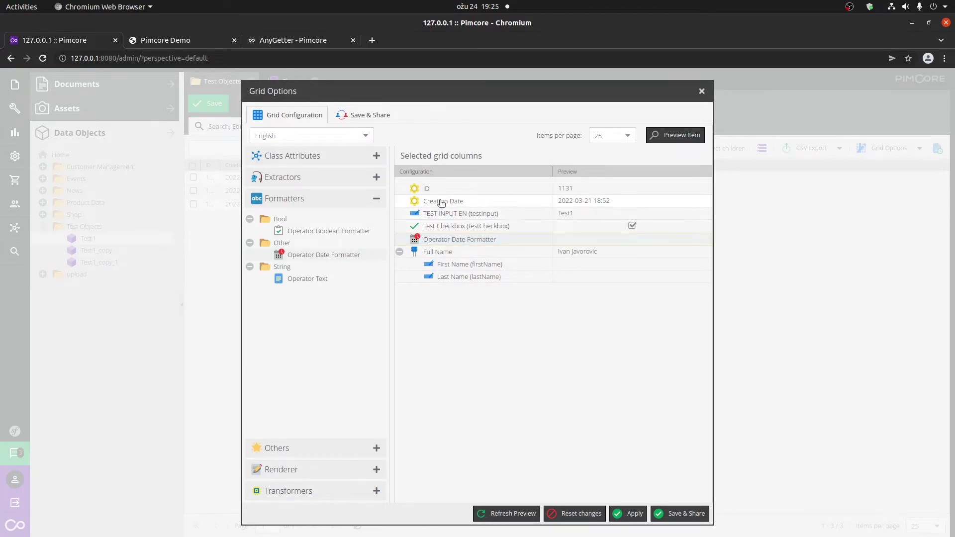
drag(438, 202, 490, 248)
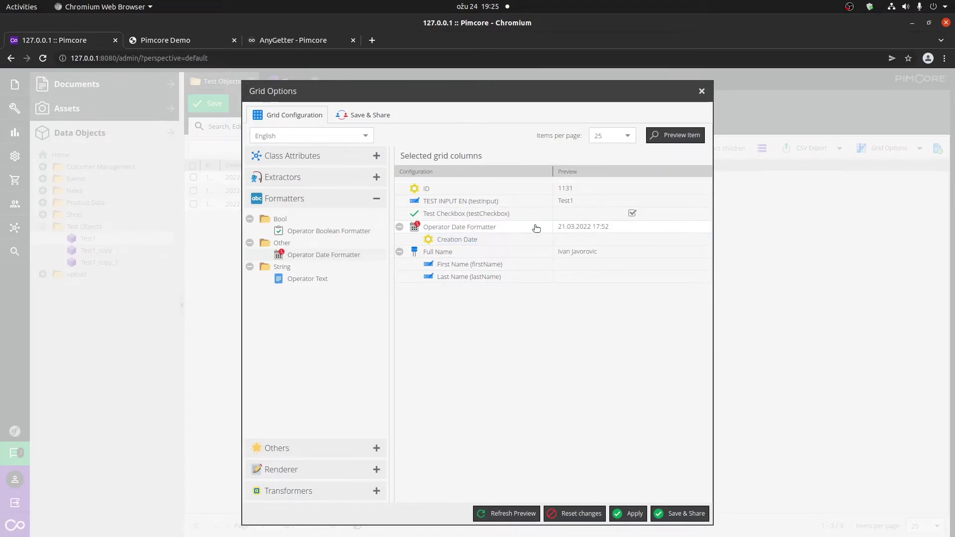
Save and share the column configuration, and widen the Full Name column.
click(680, 514)
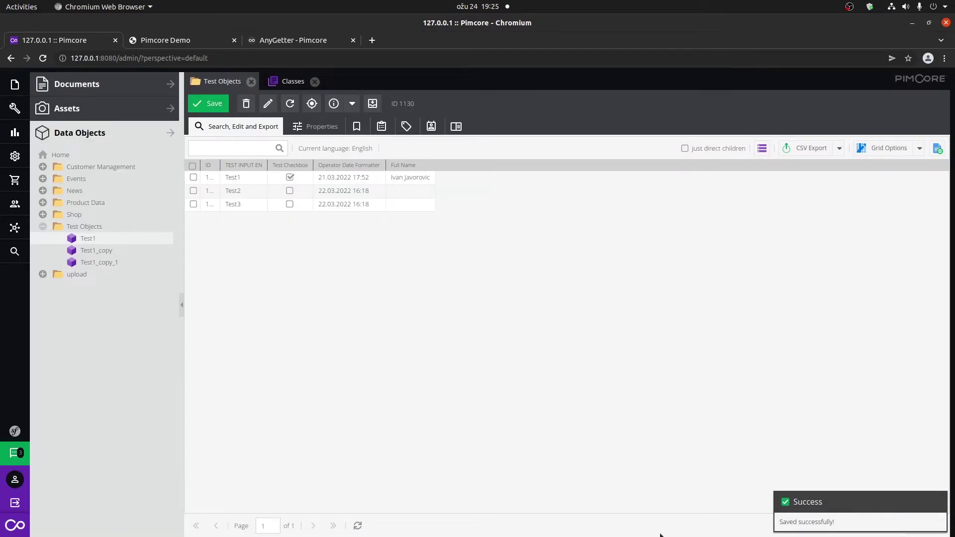
click(251, 82)
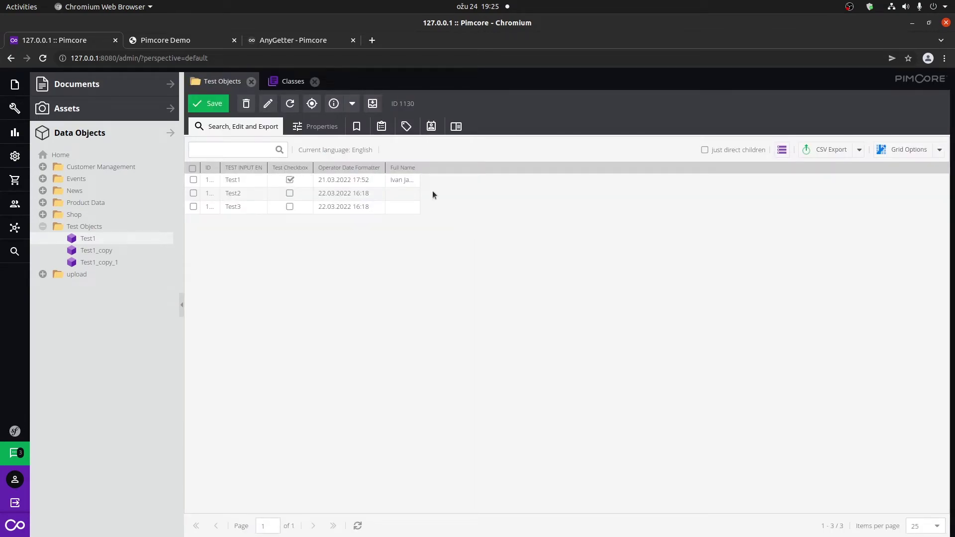
drag(419, 167, 462, 168)
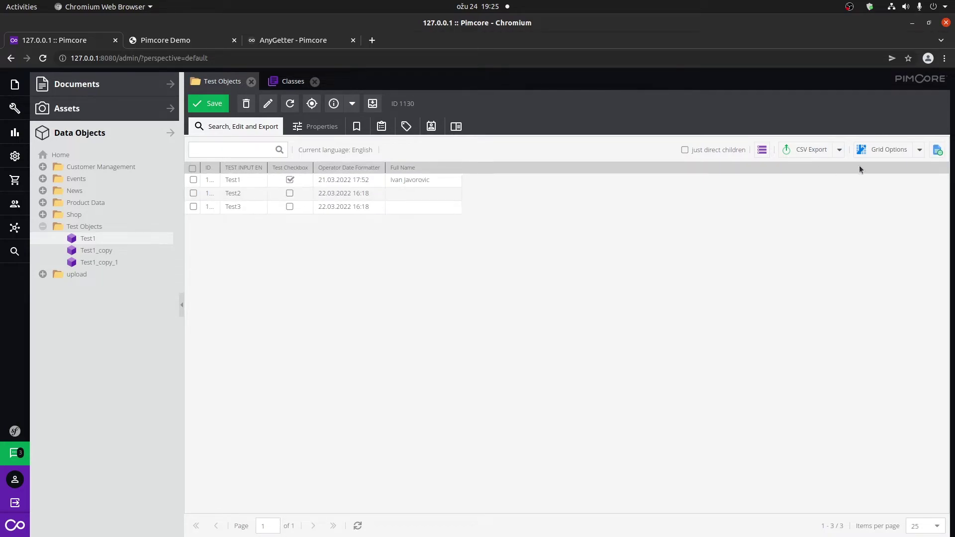
Reopen Grid Options and view the date formatter's settings, leaving them unchanged.
click(889, 149)
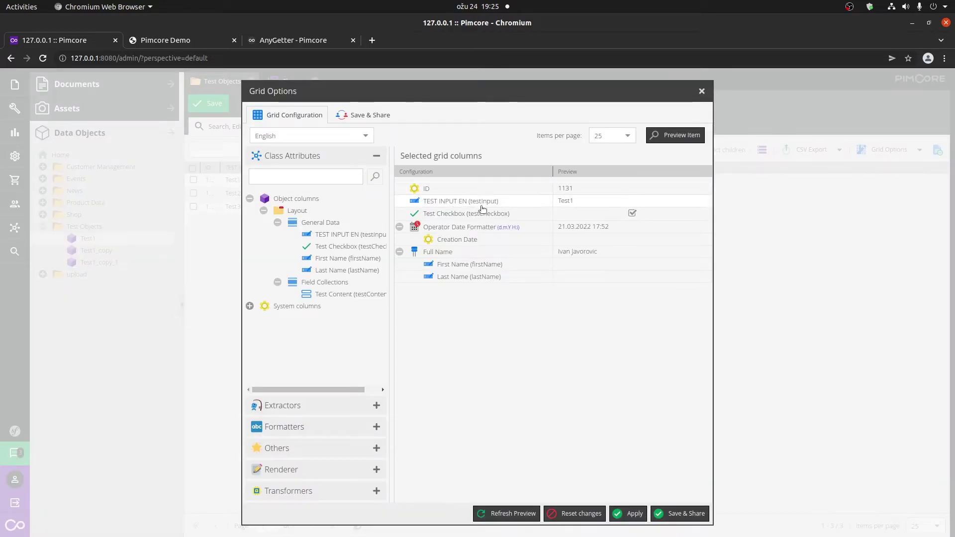
right_click(479, 227)
click(509, 274)
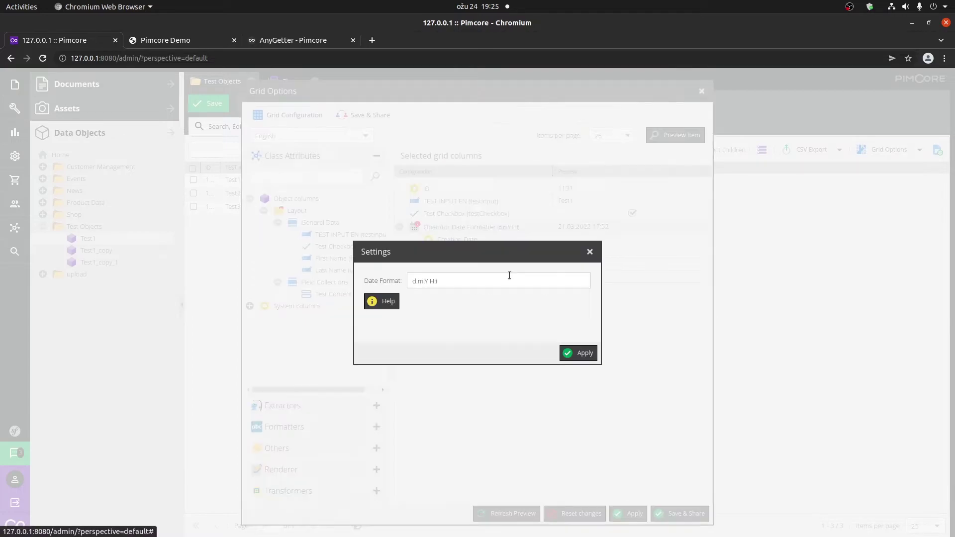
click(591, 253)
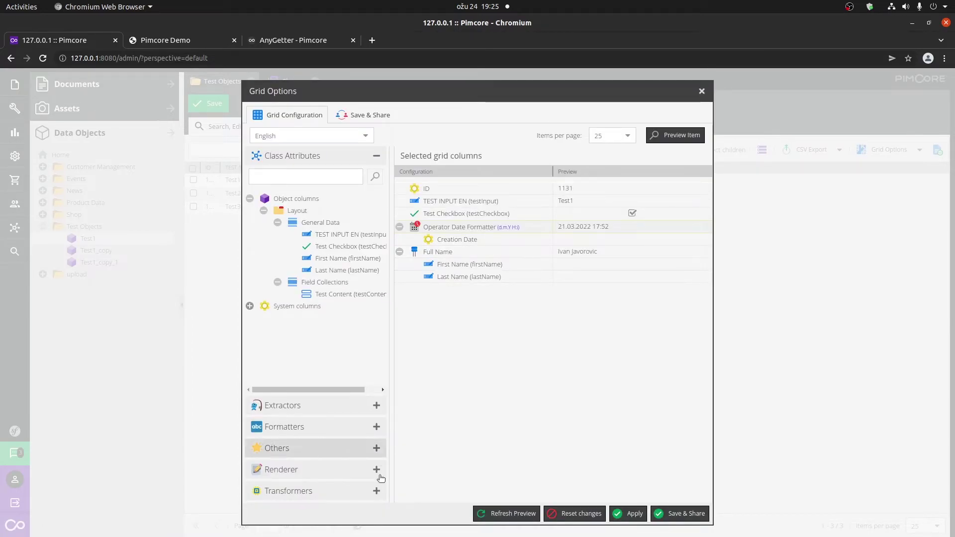
View the Full Name concatenator's settings unchanged, then close Grid Options and show the query field.
click(368, 490)
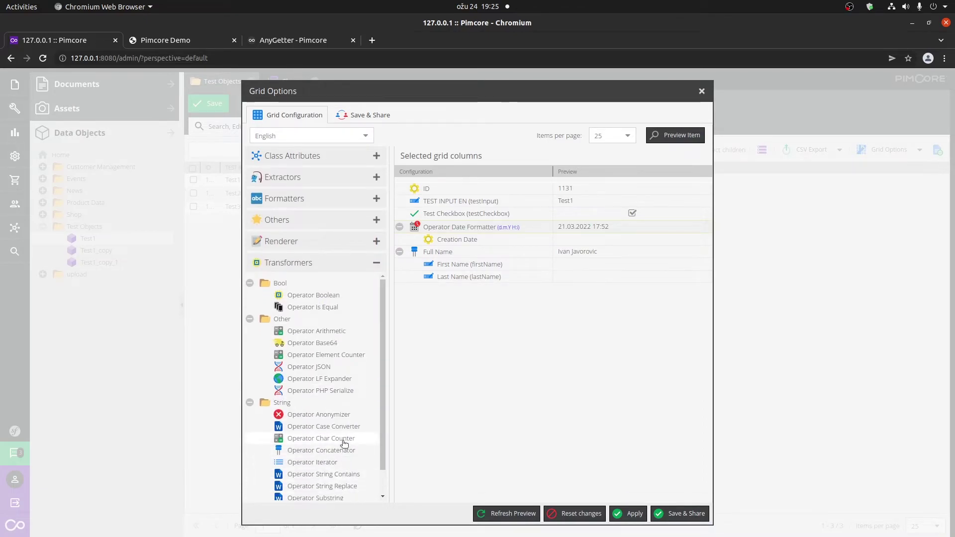
scroll(341, 440, down, 1)
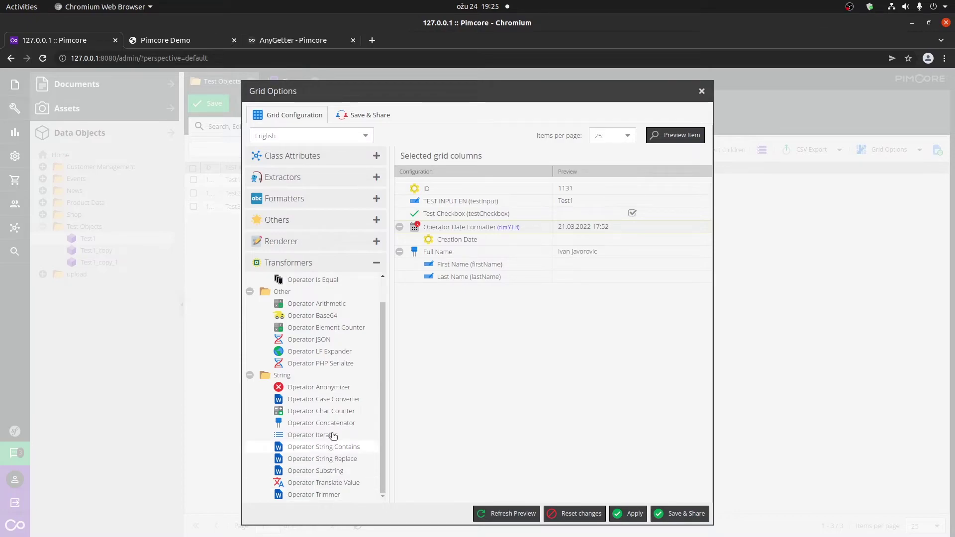
right_click(441, 255)
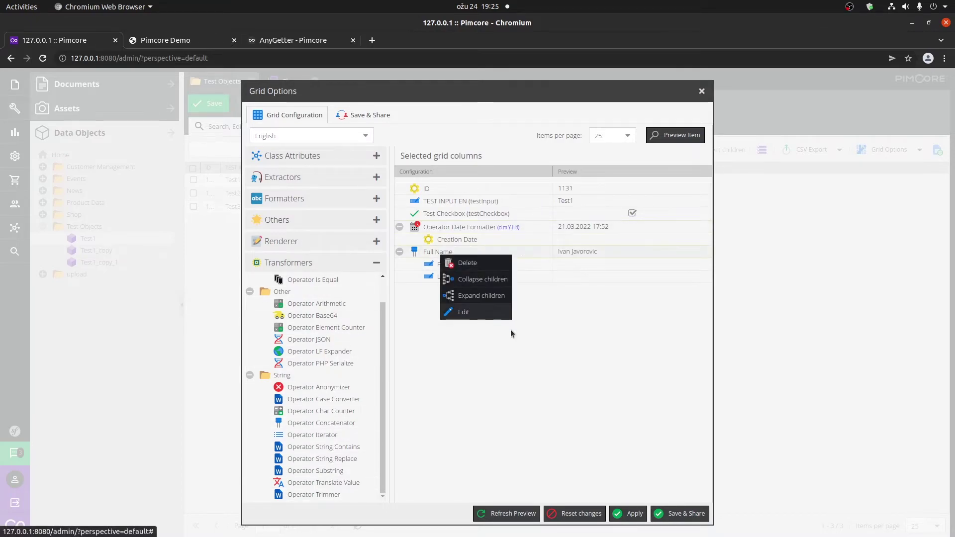
click(485, 313)
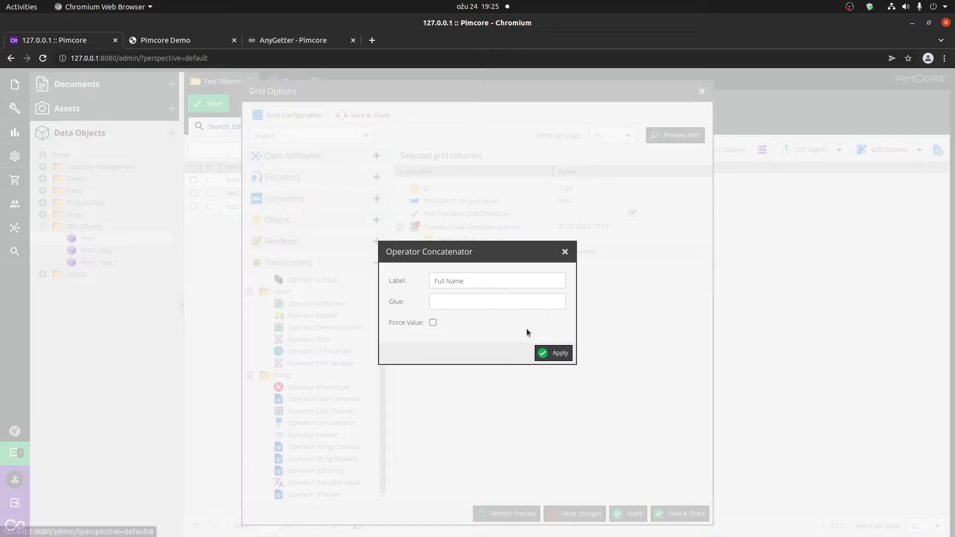
click(565, 252)
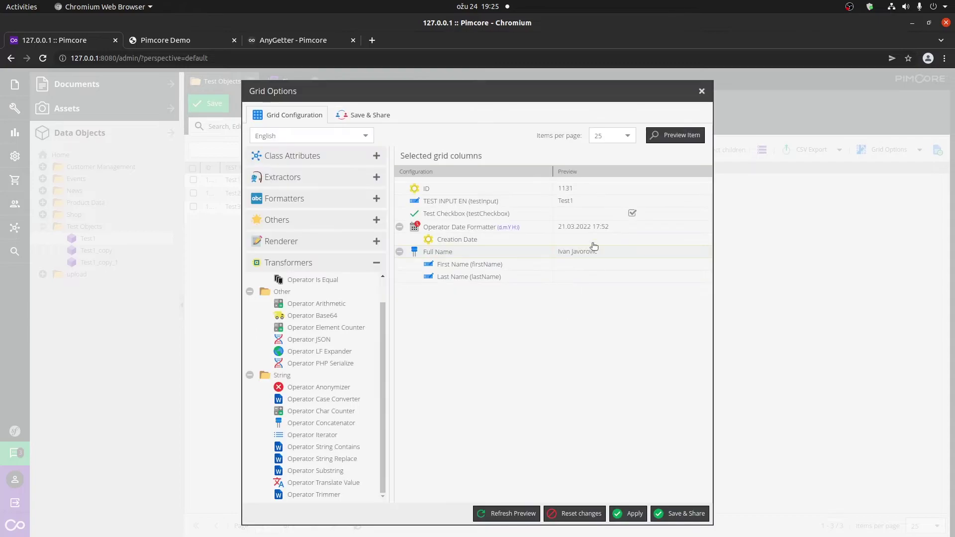
click(702, 91)
click(761, 151)
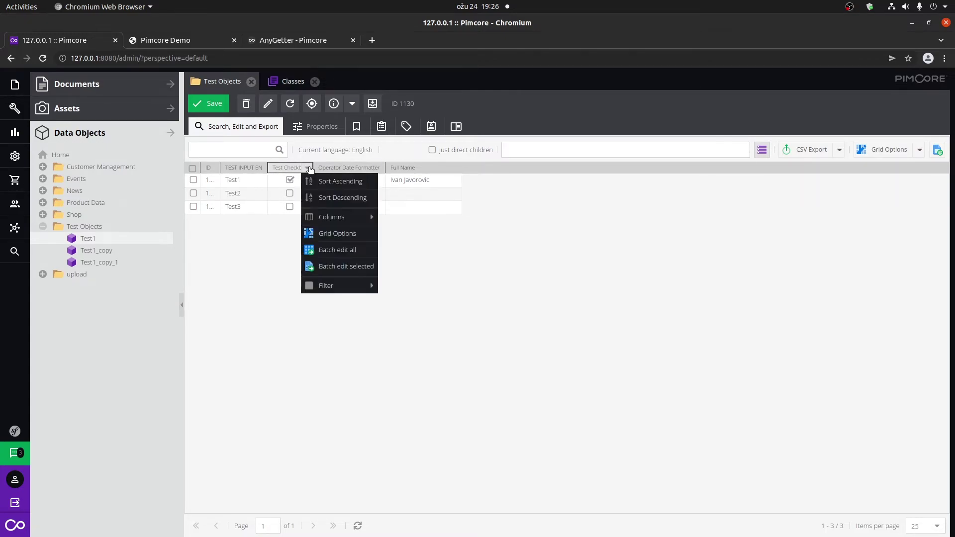
mouse_move(355, 288)
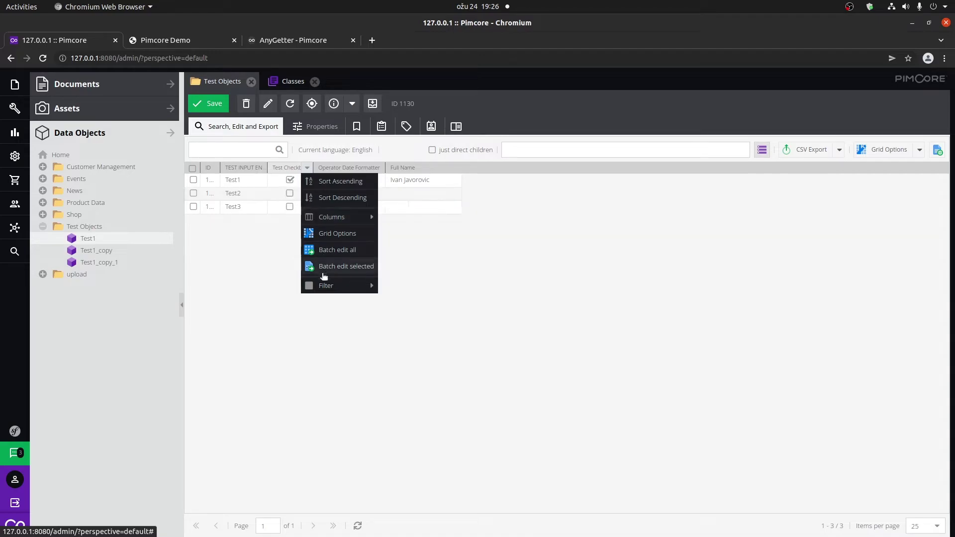
mouse_move(324, 286)
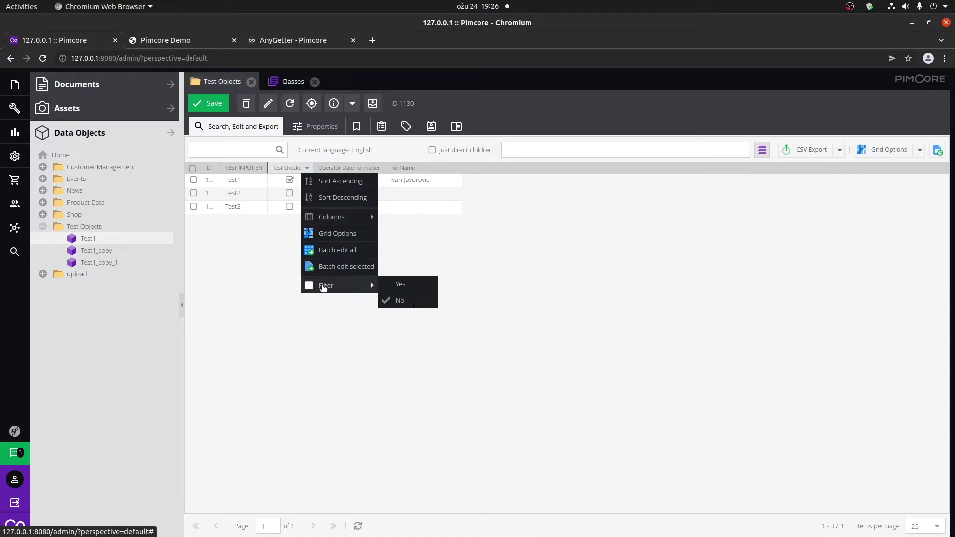
click(533, 248)
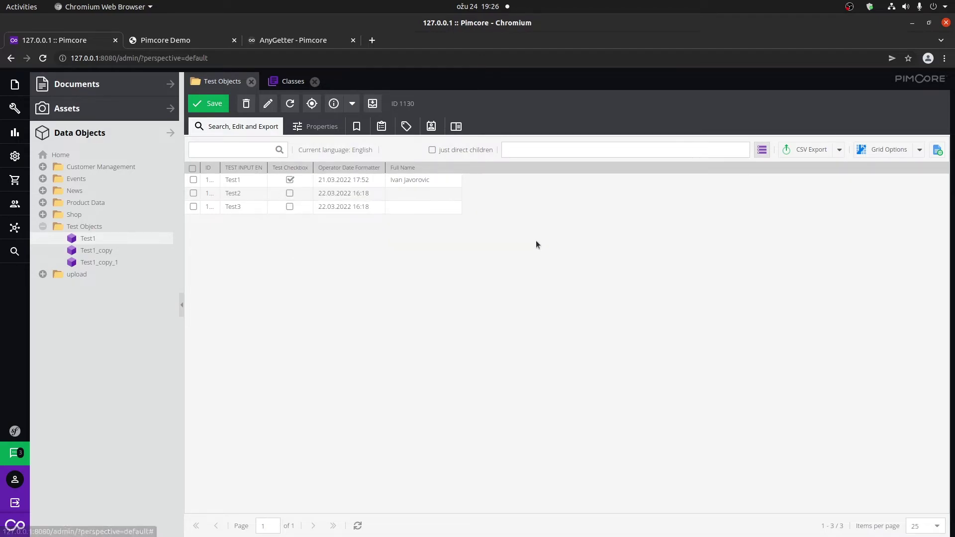
click(537, 148)
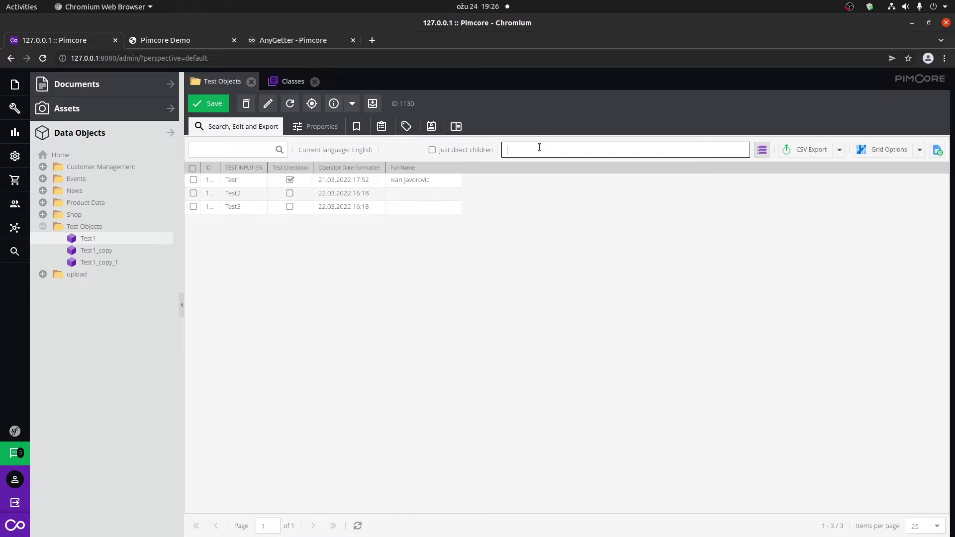
click(289, 81)
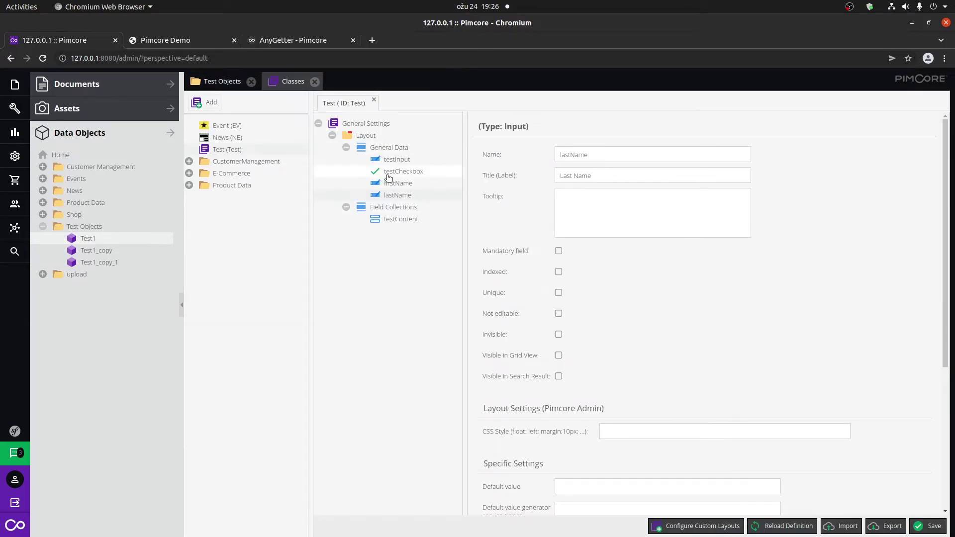
click(436, 174)
double_click(616, 157)
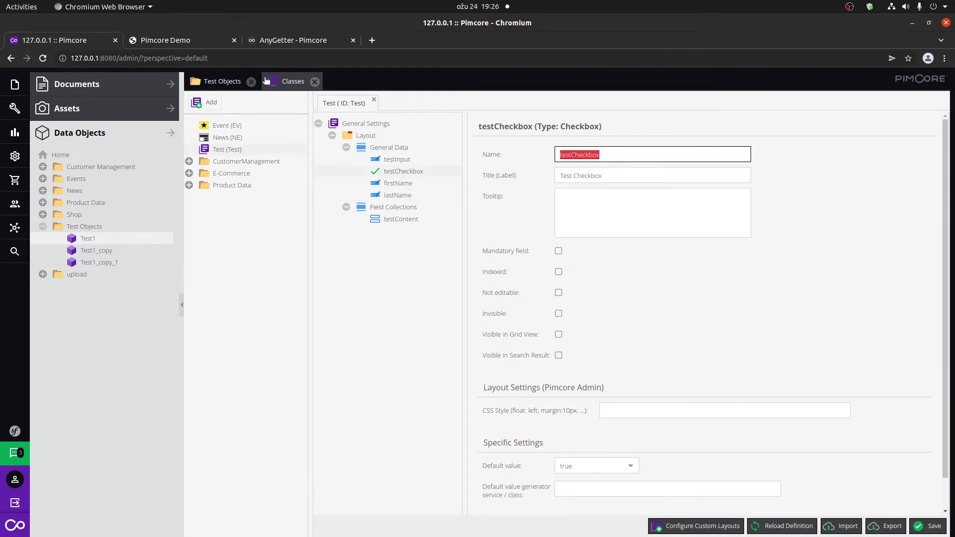
click(232, 82)
Filter the grid with the query testCheckbox = true.
click(520, 150)
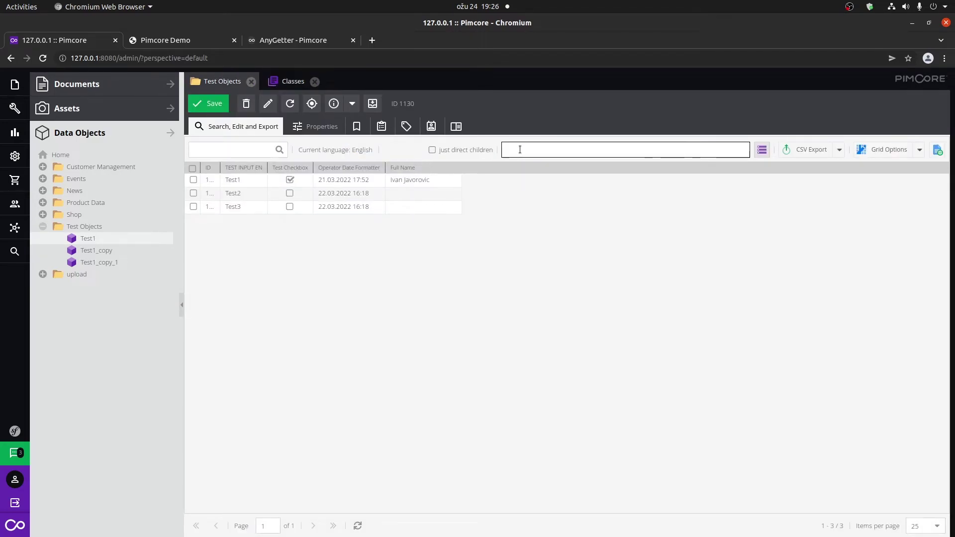
text(test)
key(BackSpace)
key(BackSpace)
key(BackSpace)
key(BackSpace)
text(testcheckbox = true)
key(Return)
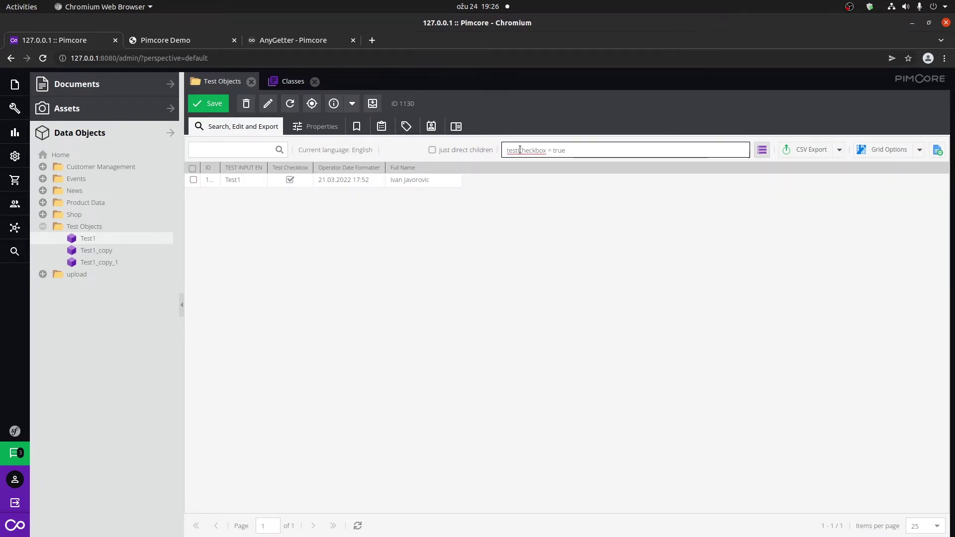
click(520, 149)
key(Delete)
text(C)
double_click(618, 151)
click(618, 152)
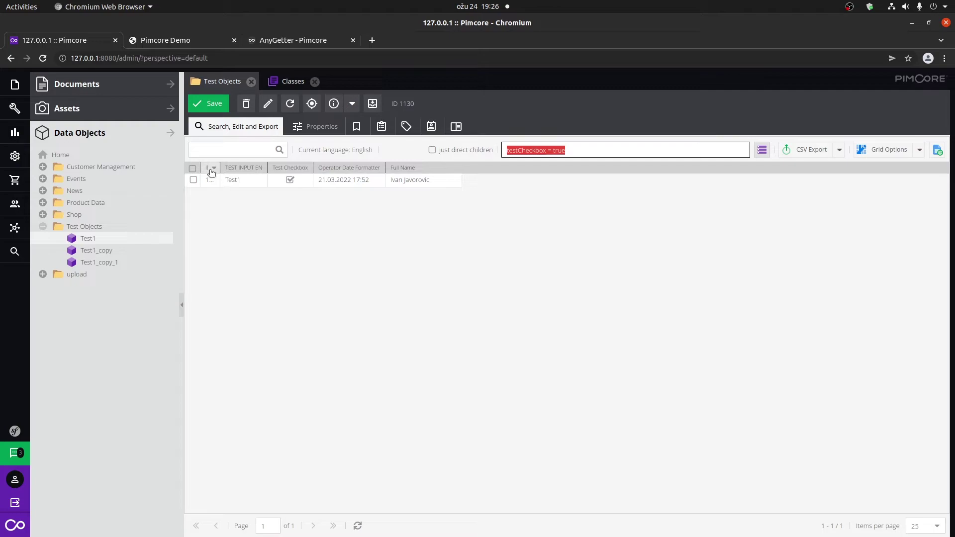
Widen the ID column, try the query oo_id = 1131, then clear the query.
drag(221, 168, 248, 168)
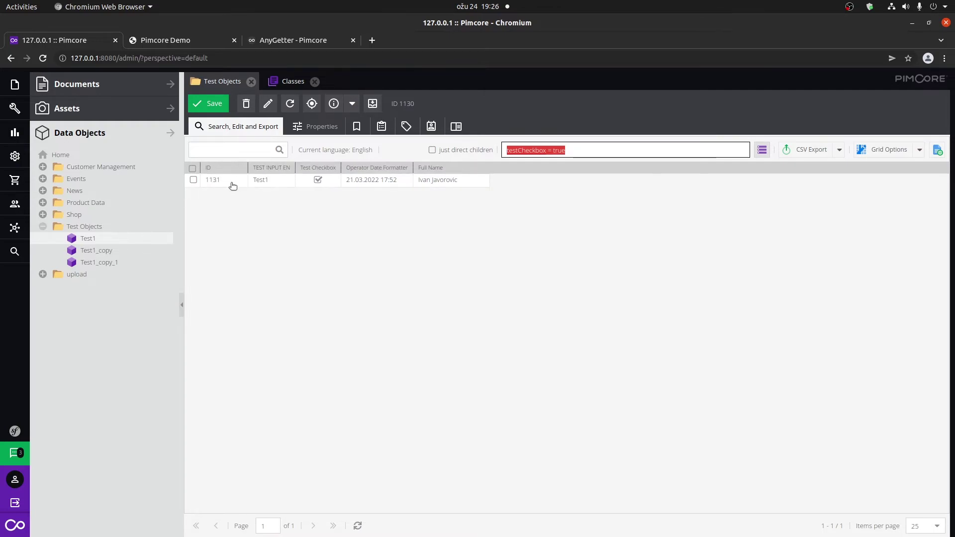
click(575, 152)
click(575, 150)
key(Home)
key(ctrl+shift+Right)
text(oo_)
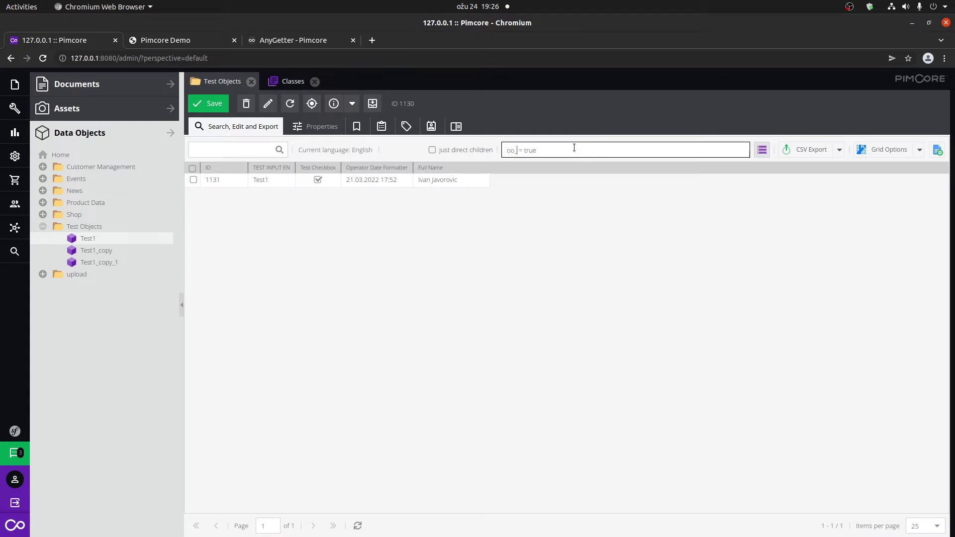
text(id)
key(BackSpace)
key(BackSpace)
text(id)
key(BackSpace)
key(BackSpace)
key(BackSpace)
text(1131)
key(ctrl+shift+Left)
key(ctrl+shift+Left)
key(ctrl+shift+Left)
key(BackSpace)
Hide the query field and run CSV Export on all three objects, confirming with OK.
click(761, 150)
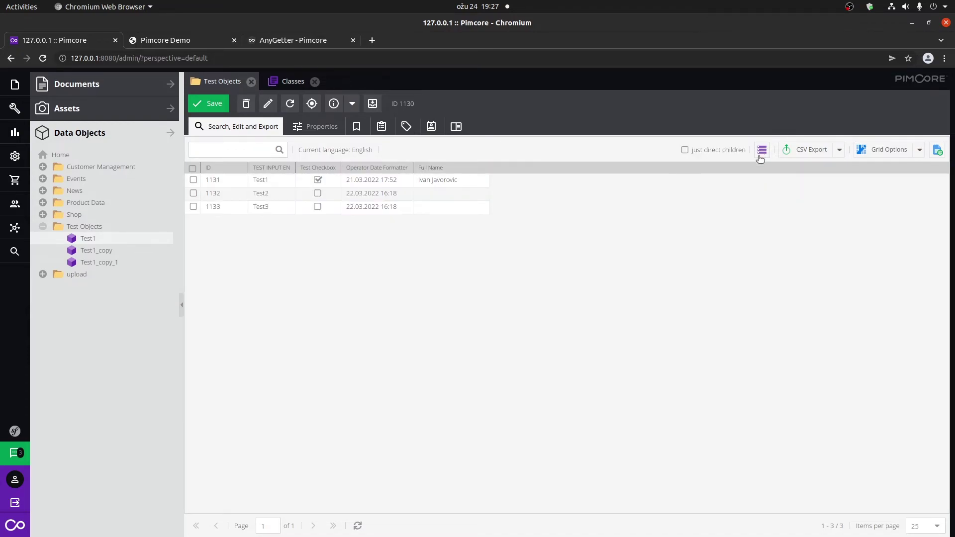
click(840, 151)
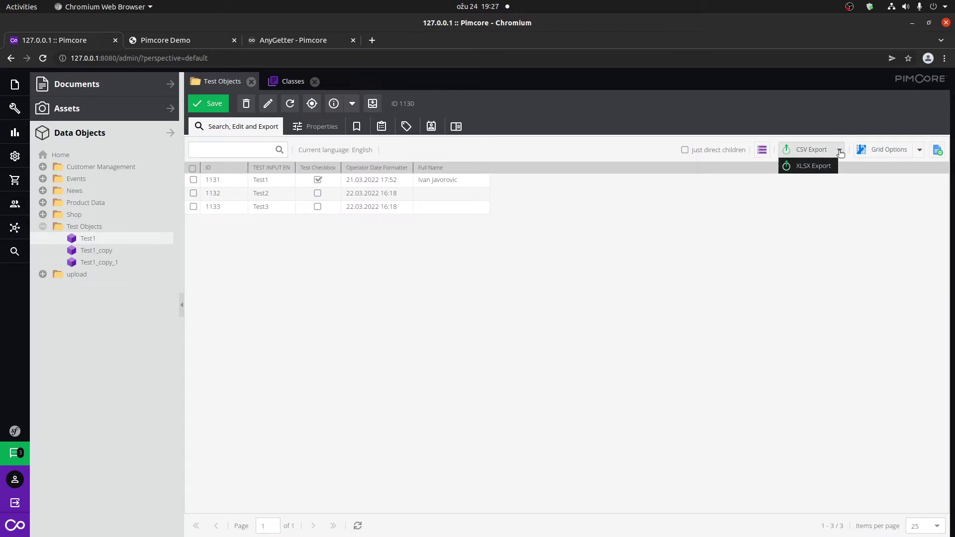
click(840, 151)
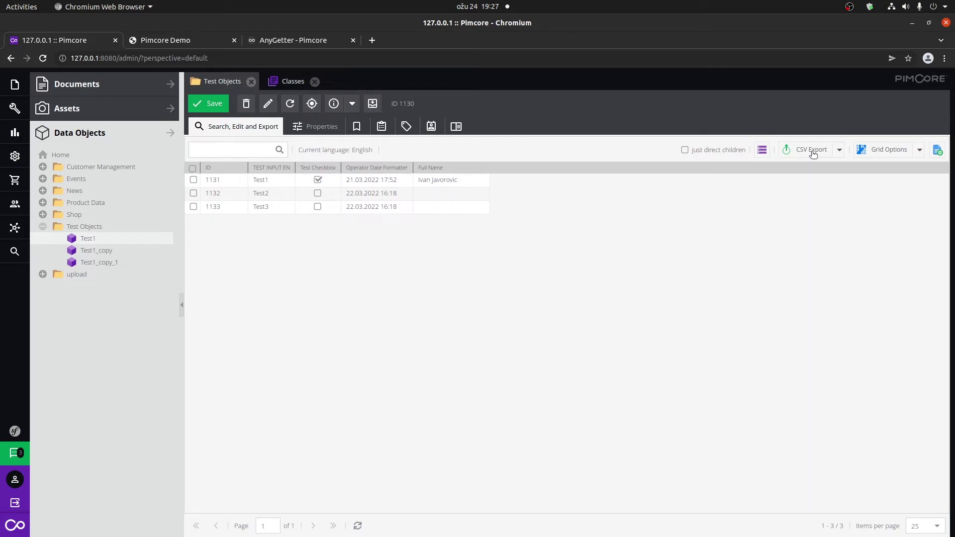
click(840, 151)
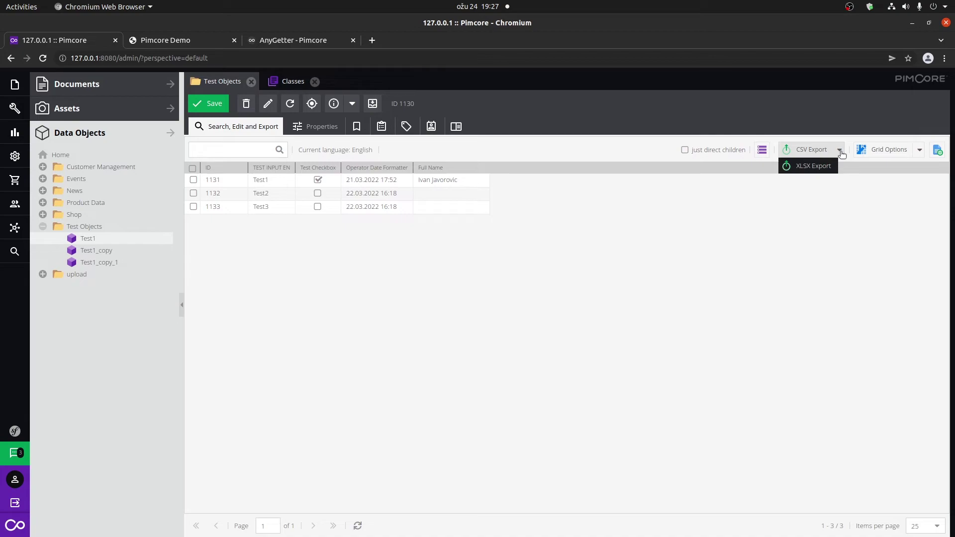
click(809, 149)
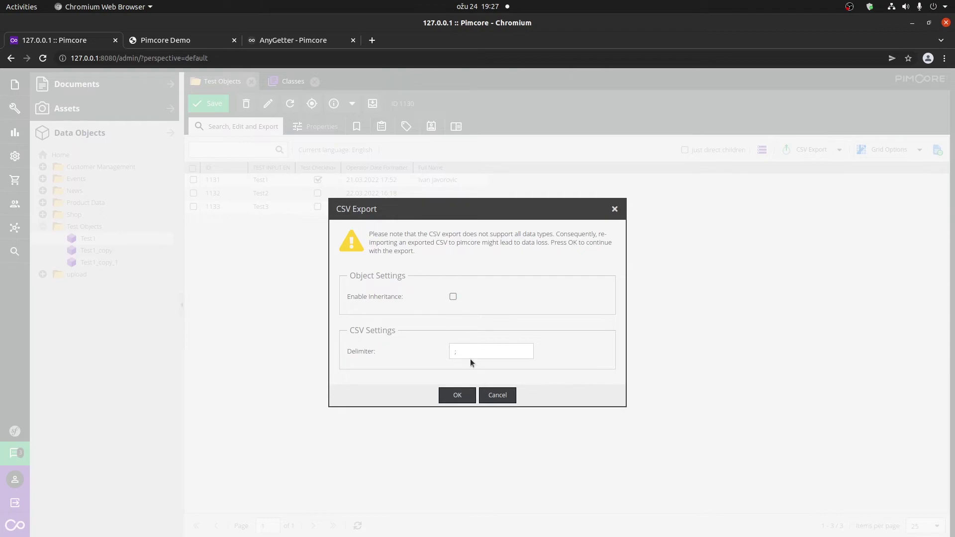
click(464, 393)
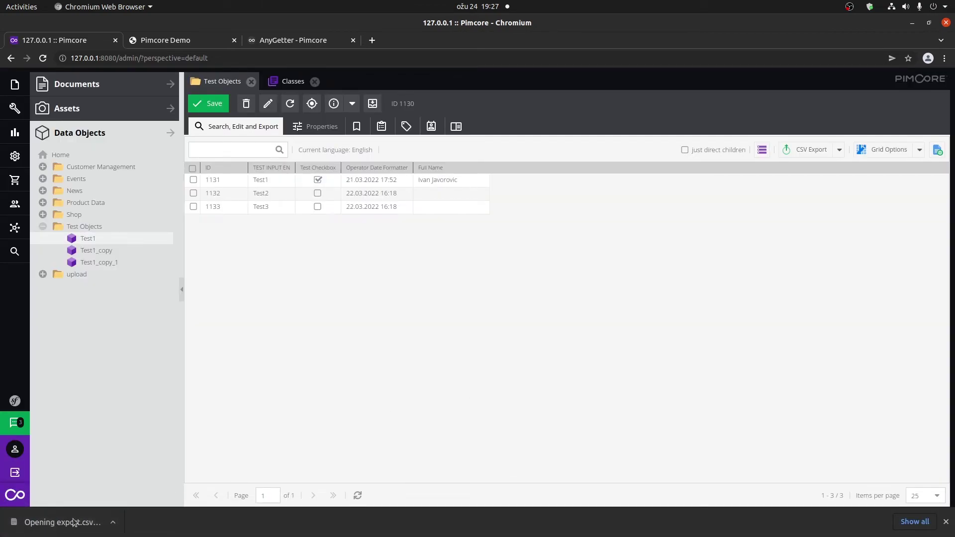
Open the downloaded export.csv in LibreOffice Calc, then switch back to Chromium.
click(469, 40)
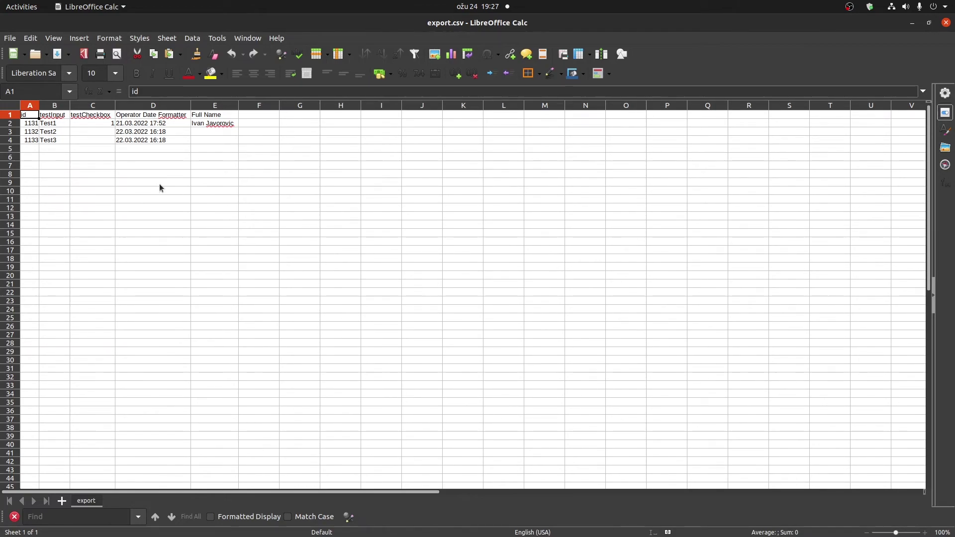
key(alt+Tab)
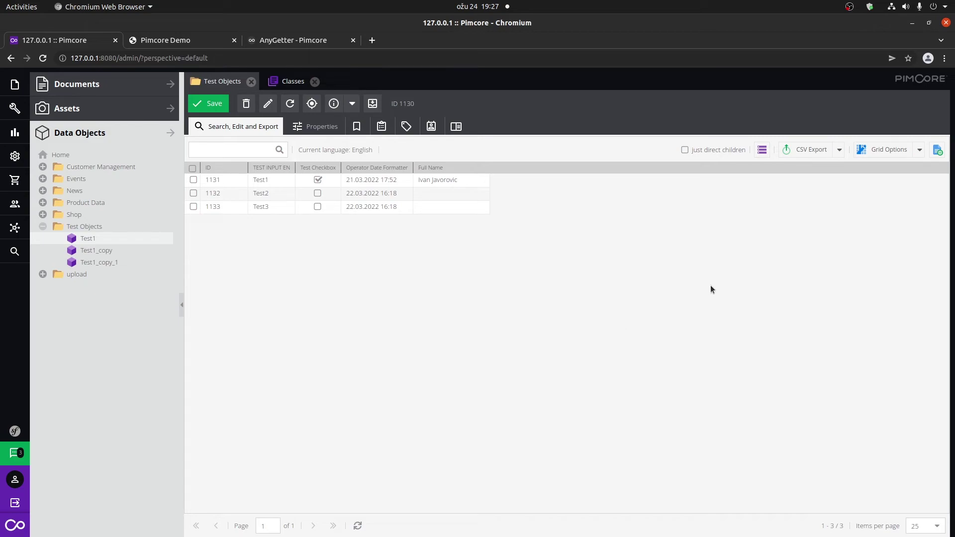
Open Grid Options from the Test Objects grid toolbar.
click(882, 156)
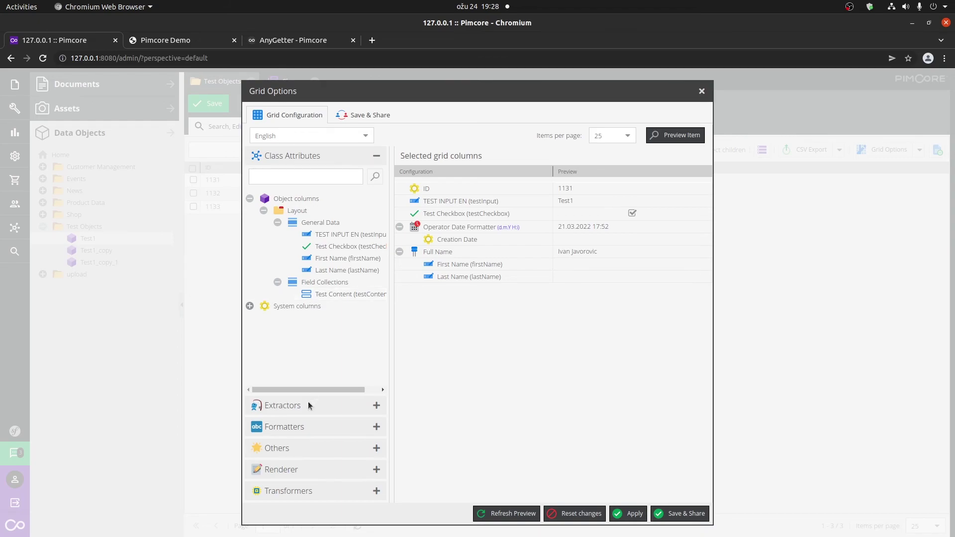
Expand Others to list Operator Alias, Locale Switcher, Merge and PHP Code.
click(301, 447)
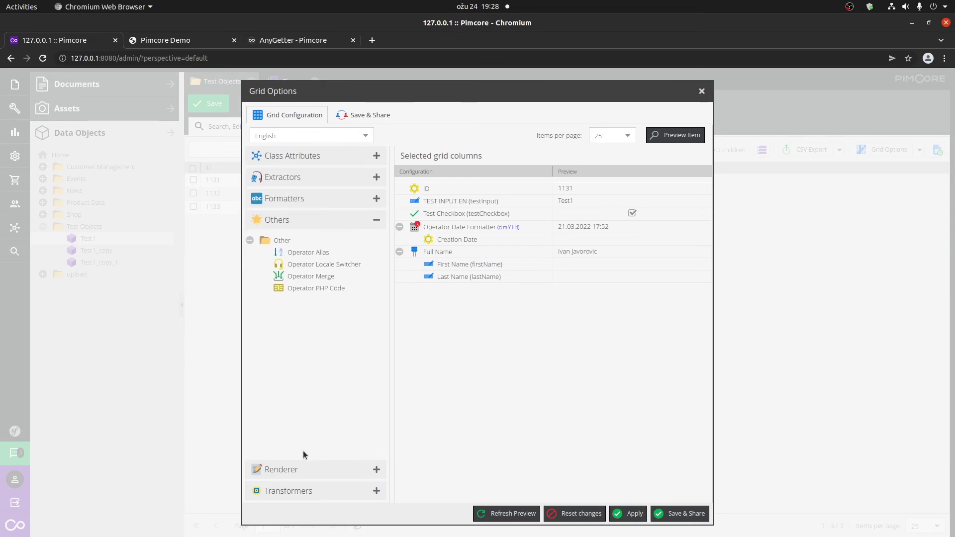